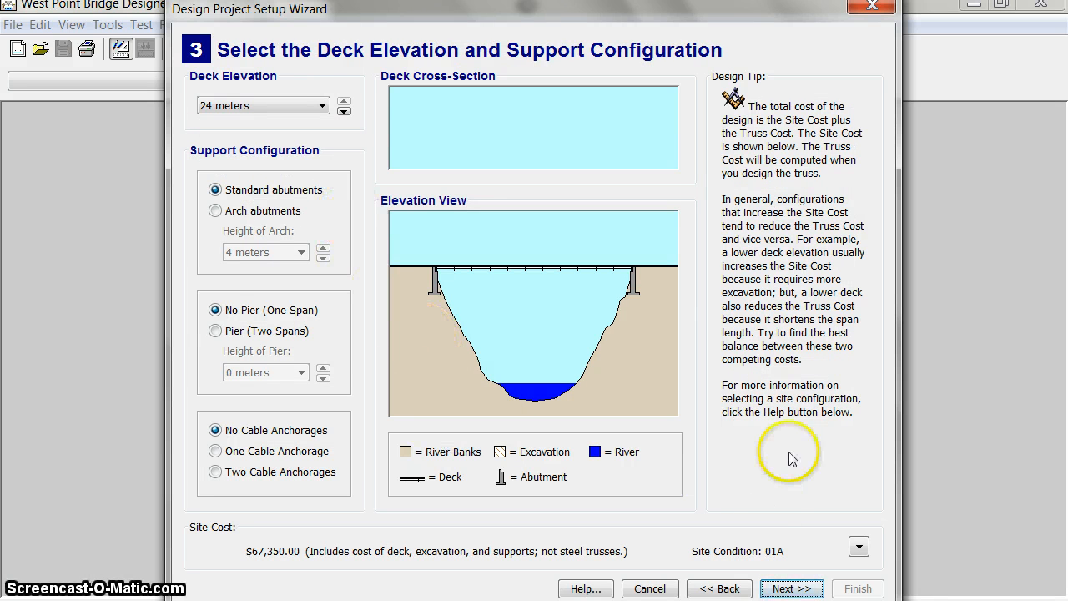
- Set the deck elevation to 8 meters with standard abutments, and accept medium-strength concrete and the standard 225 kN truck loading
left_click(296, 114)
left_click(344, 111)
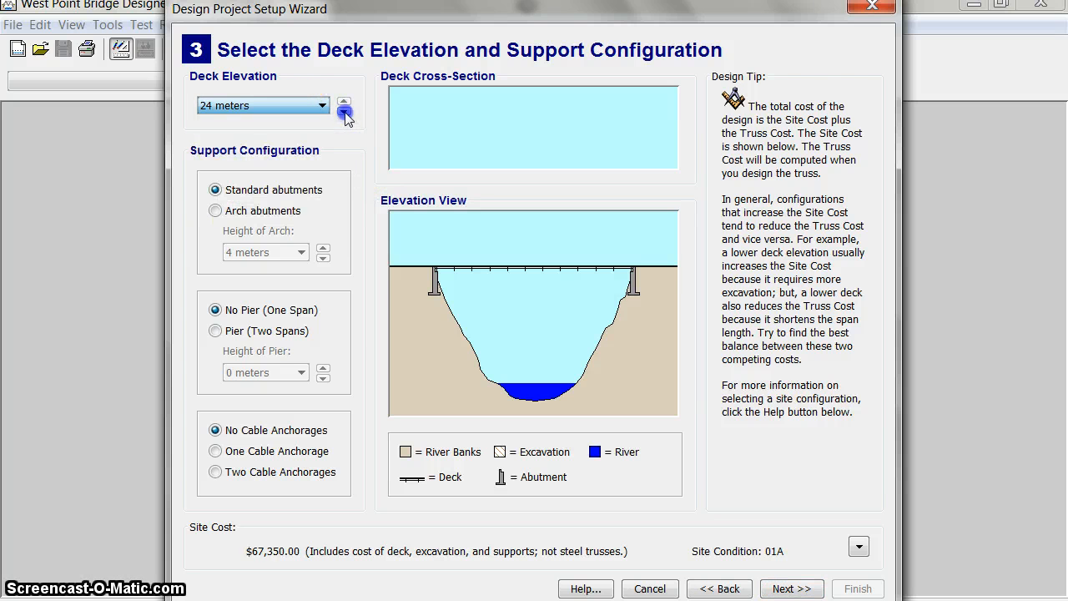
left_click(345, 112)
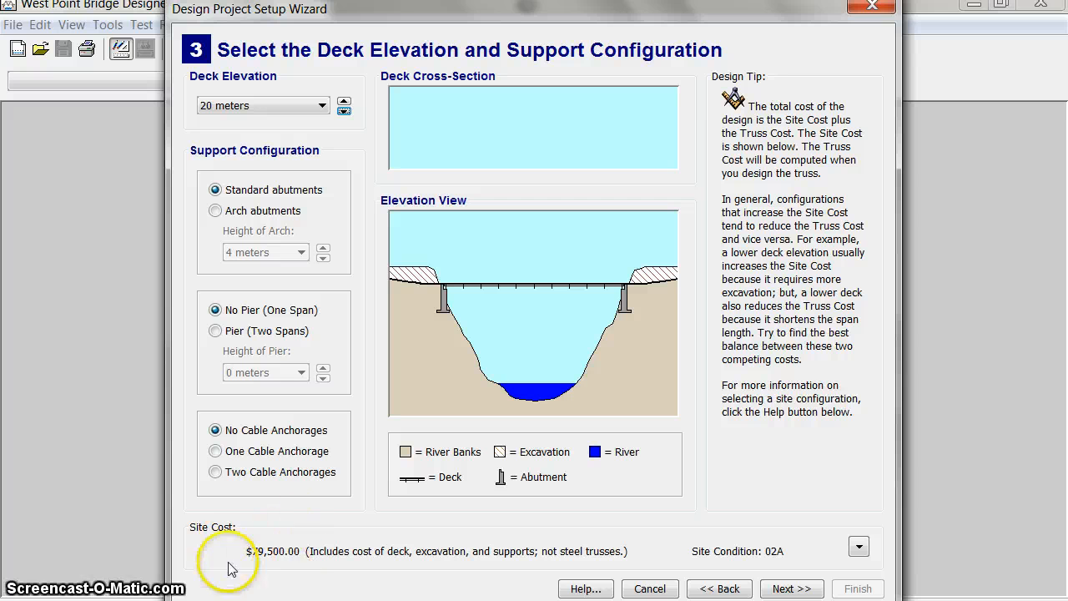
left_click(344, 111)
left_click(344, 111)
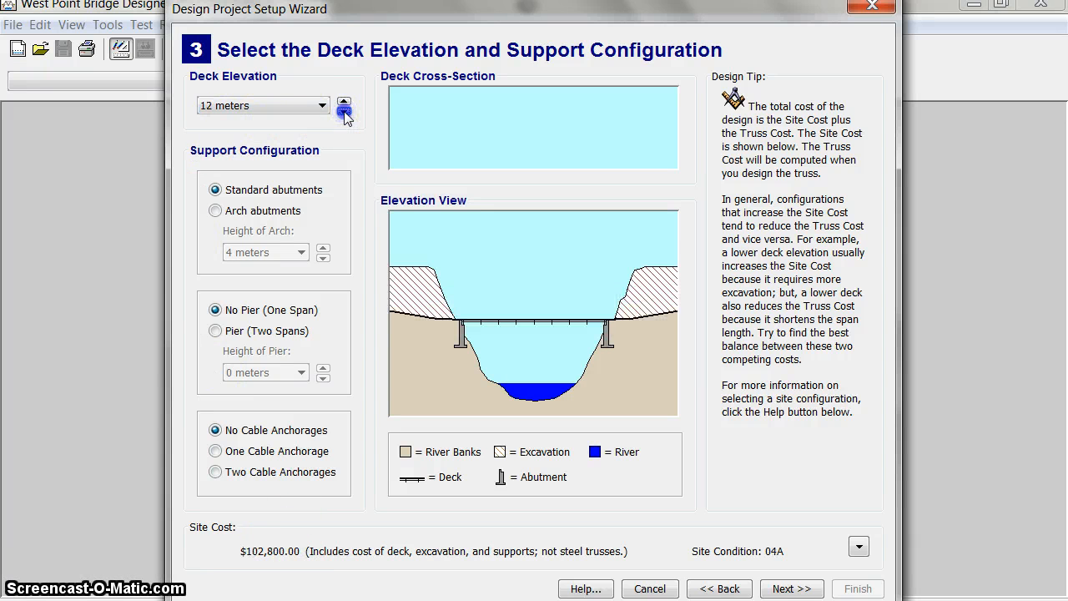
left_click(344, 111)
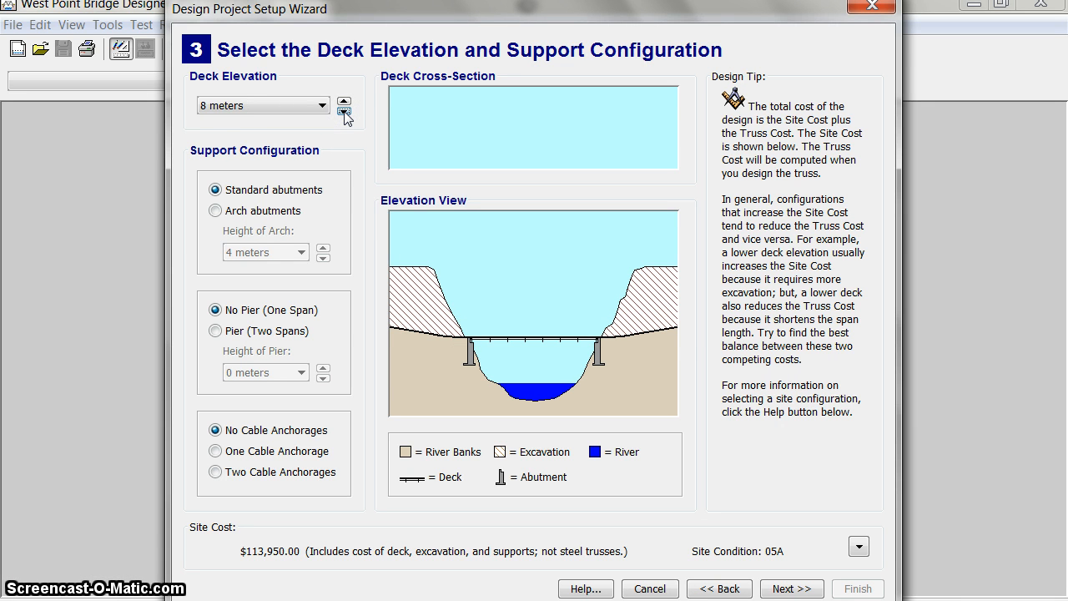
left_click(789, 589)
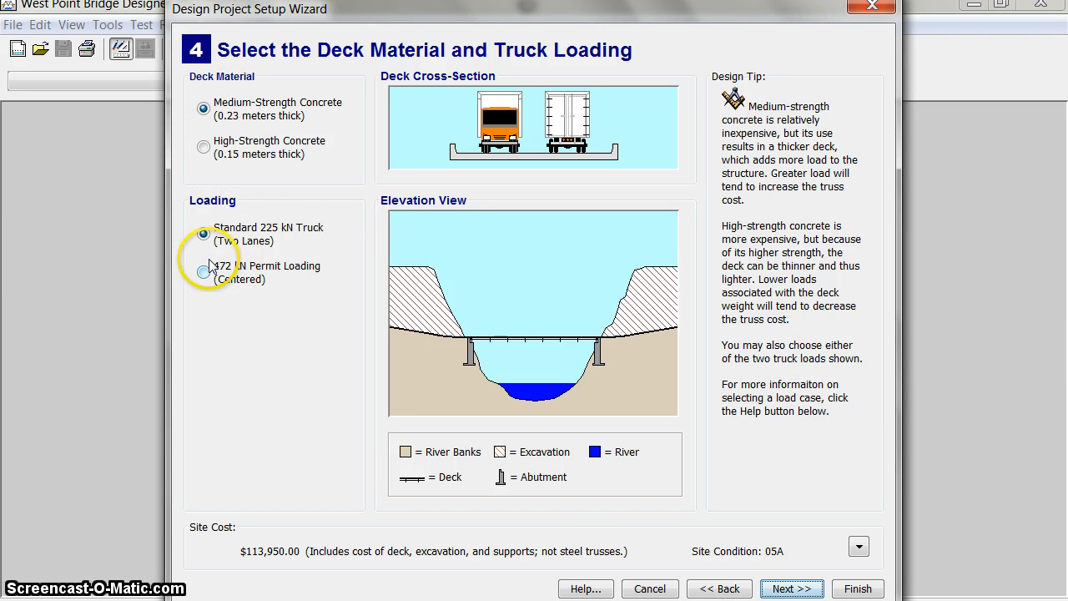
left_click(791, 589)
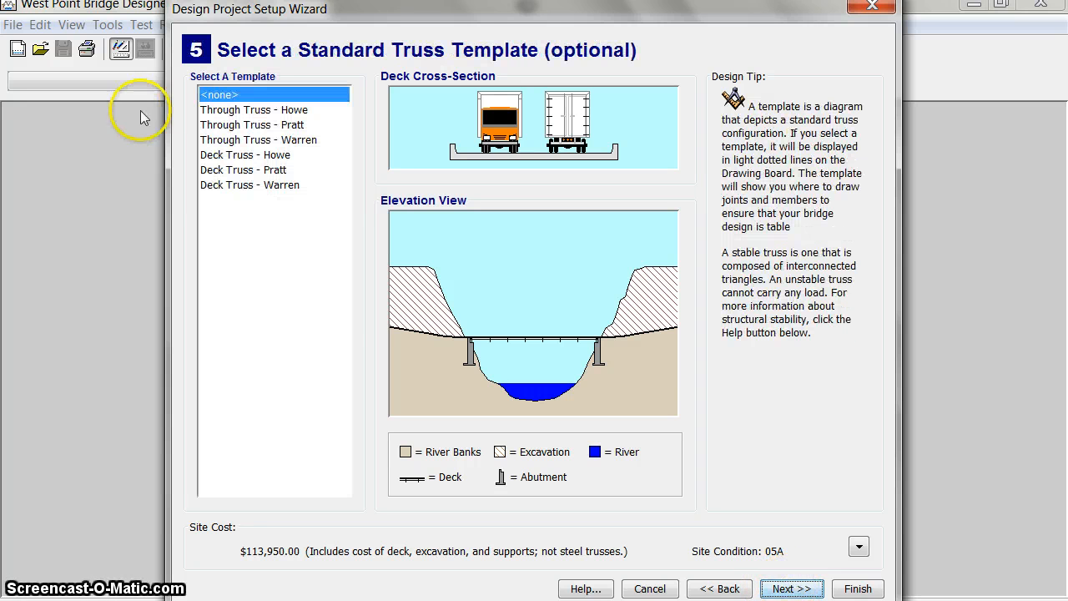
- Preview the standard truss templates and choose Deck Truss - Warren for the bridge
left_click(247, 113)
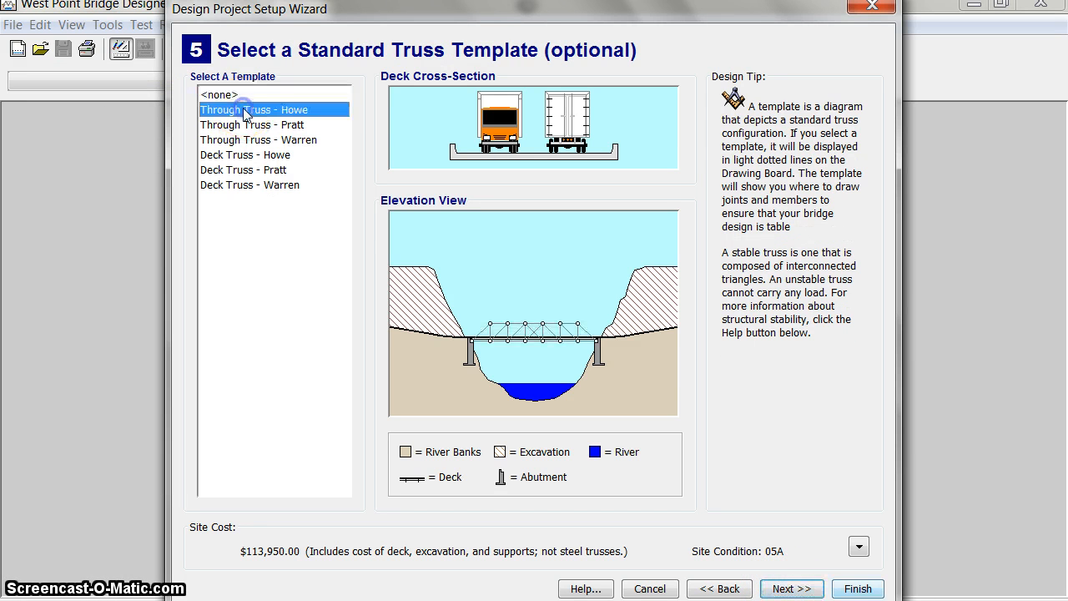
left_click(243, 127)
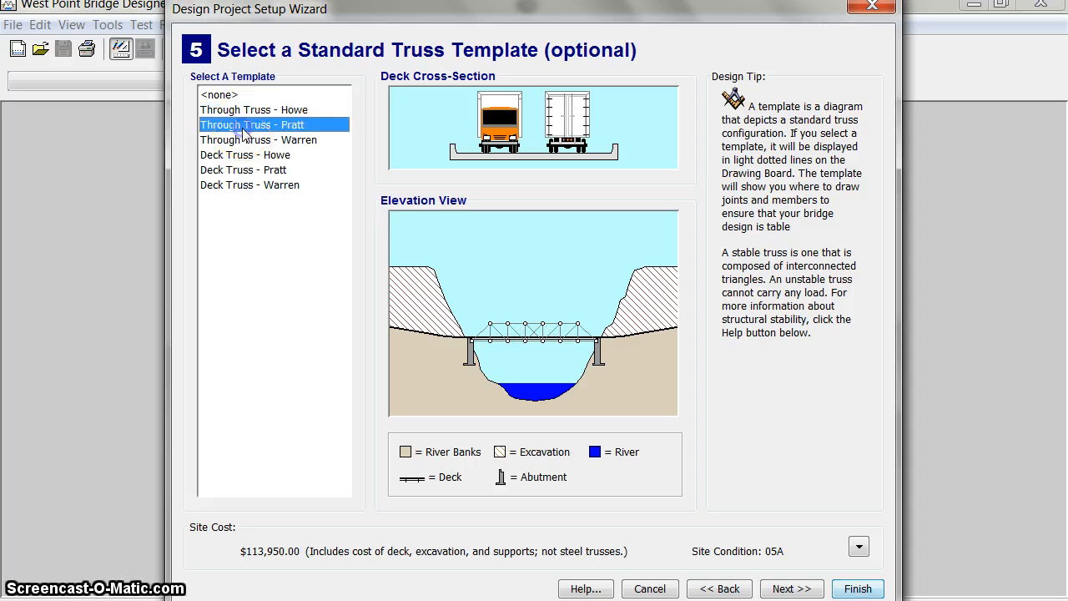
left_click(243, 142)
left_click(240, 158)
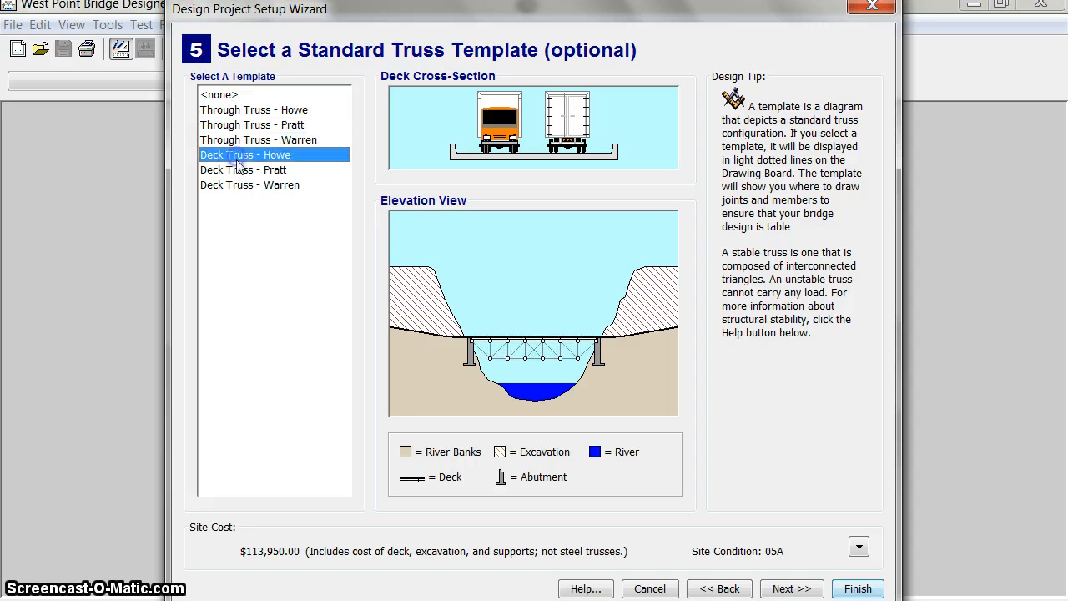
left_click(240, 171)
left_click(238, 187)
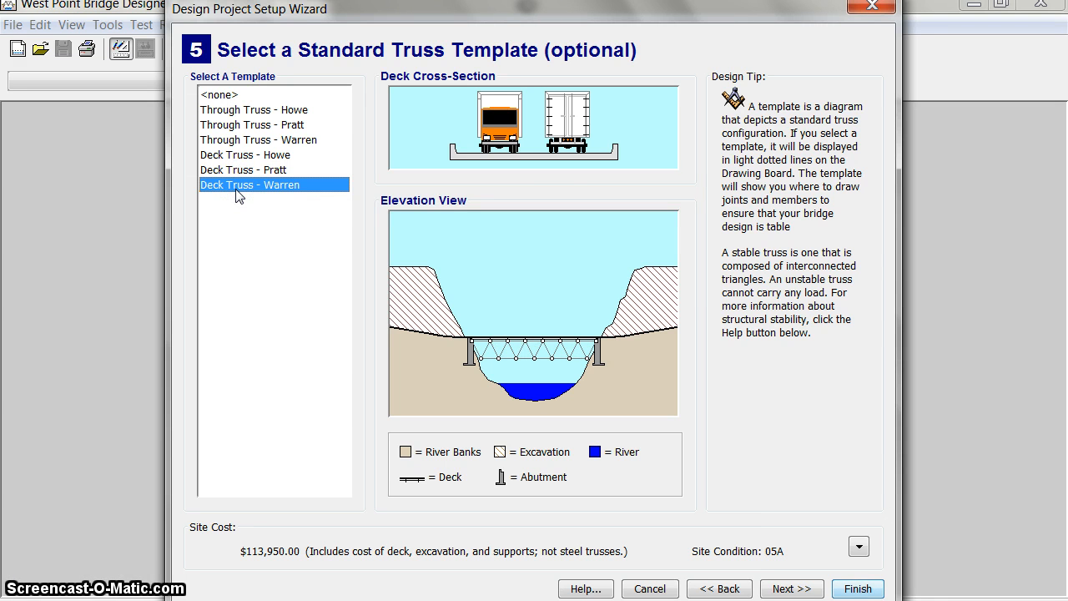
left_click(790, 589)
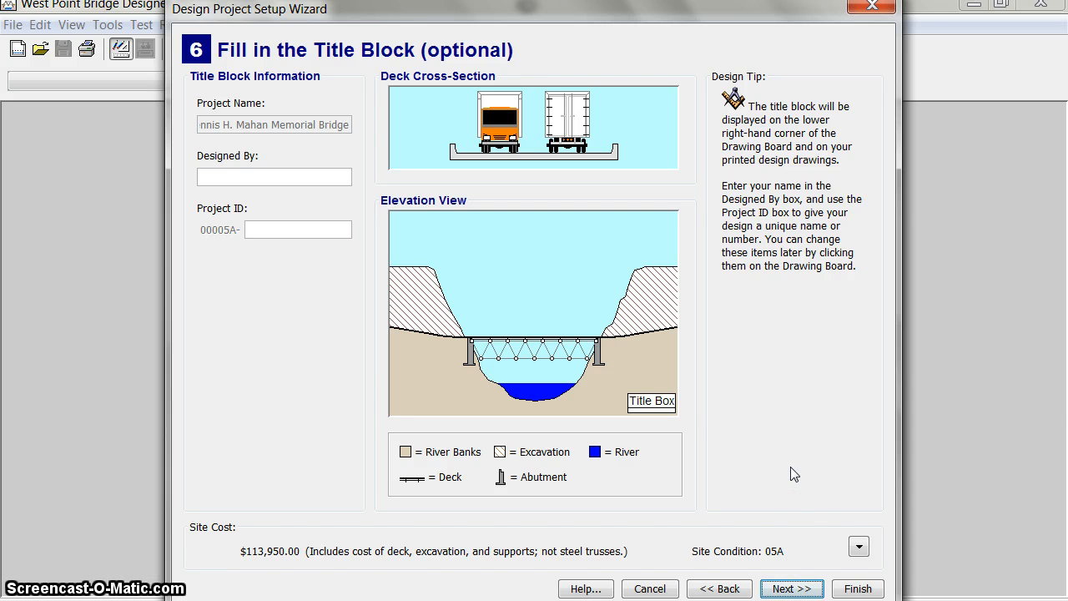
- Leave the title block blank and finish the project setup to activate the drawing board
left_click(778, 582)
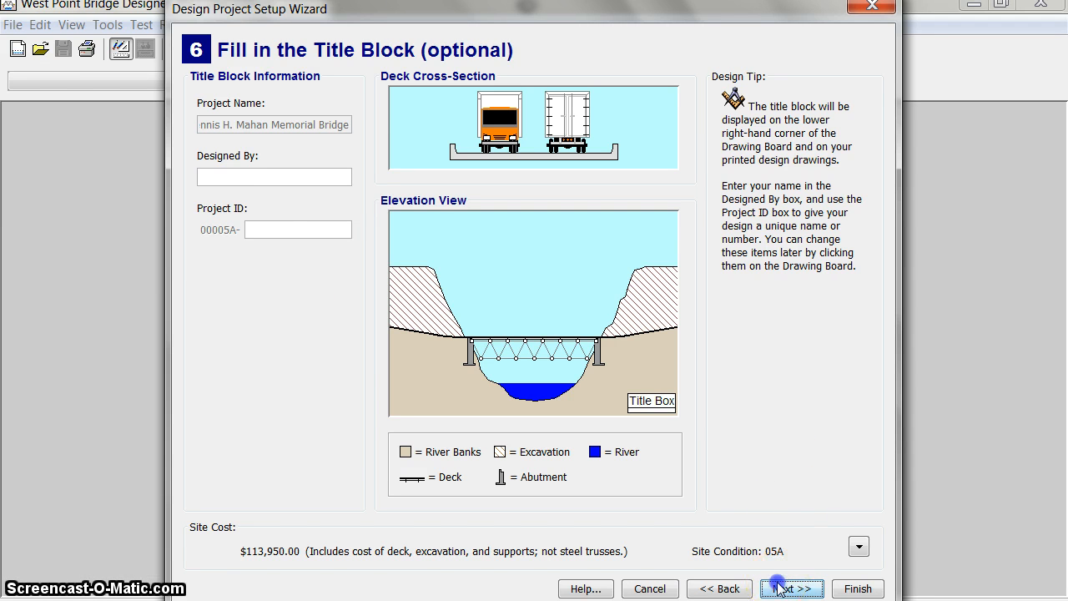
left_click(865, 589)
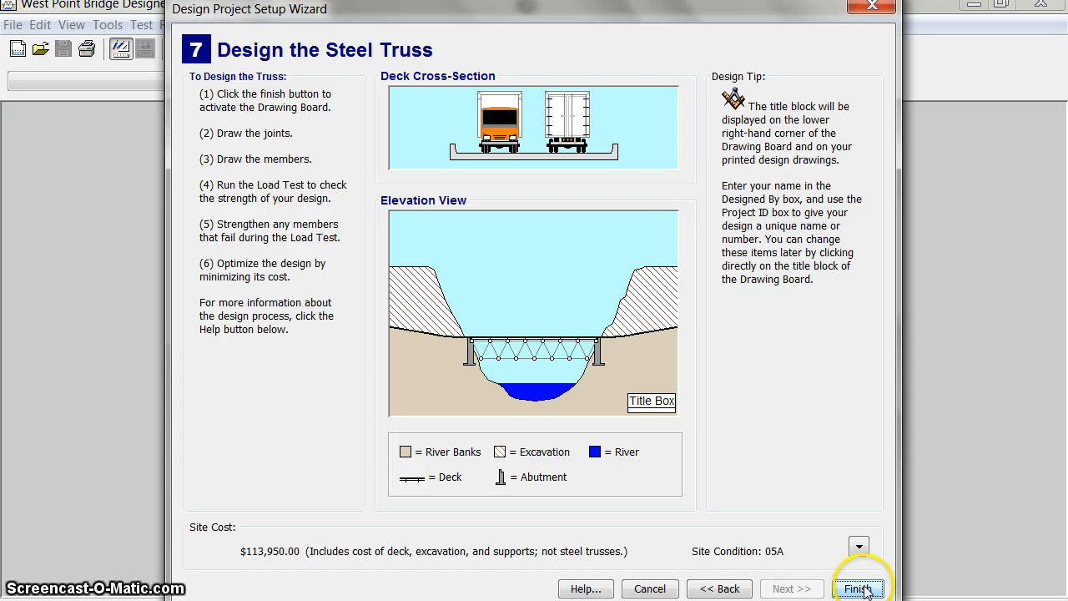
left_click(865, 589)
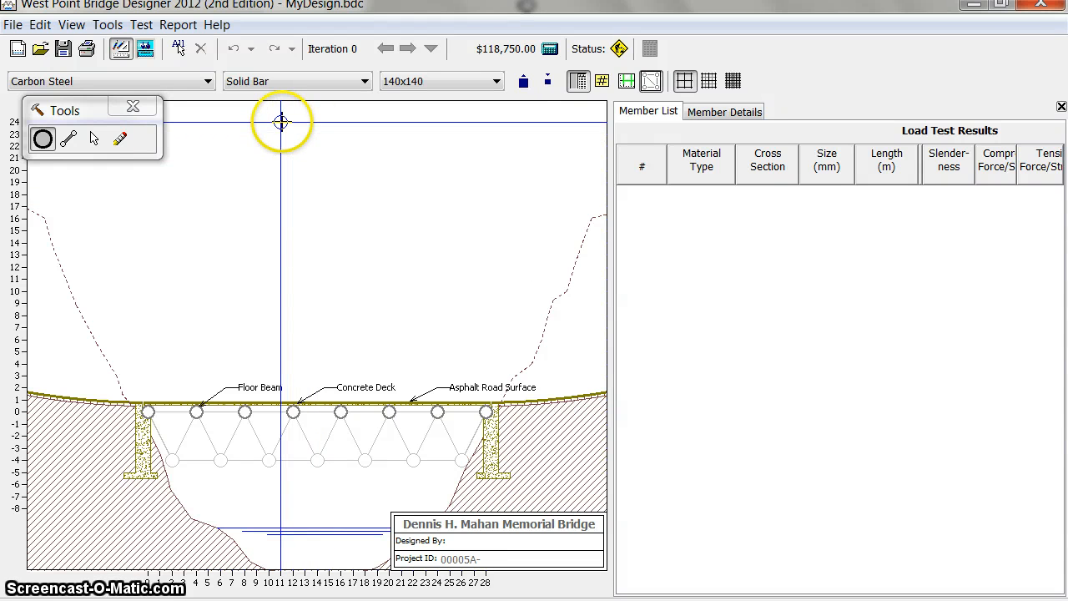
- Examine the member details with High-Strength Low-Alloy Steel and Hollow Tube, and restore Carbon Steel and Solid Bar
left_click(719, 115)
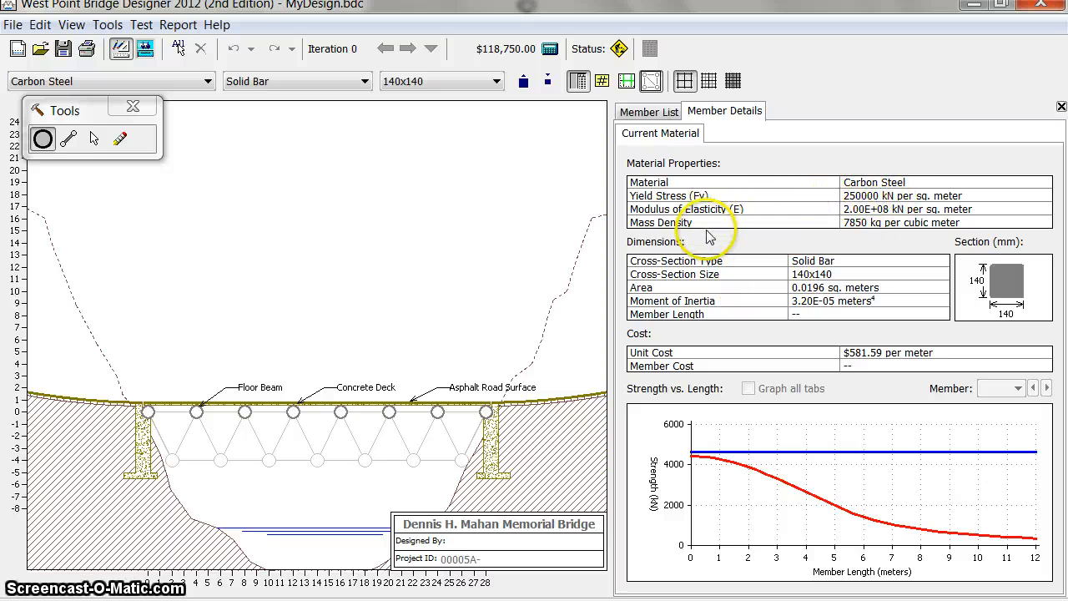
left_click(142, 81)
left_click(139, 110)
left_click(245, 83)
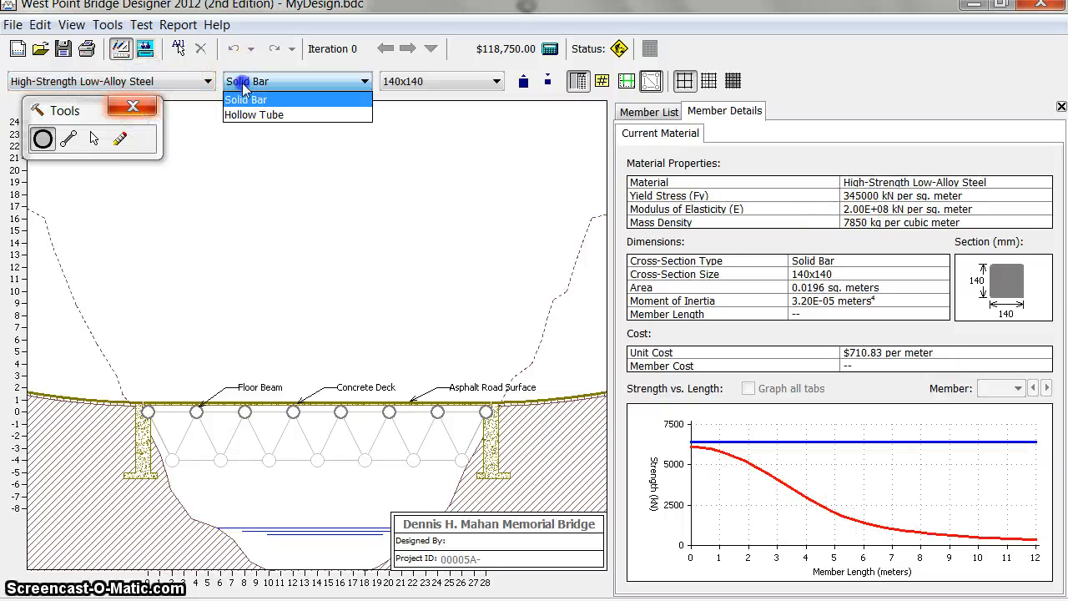
left_click(256, 115)
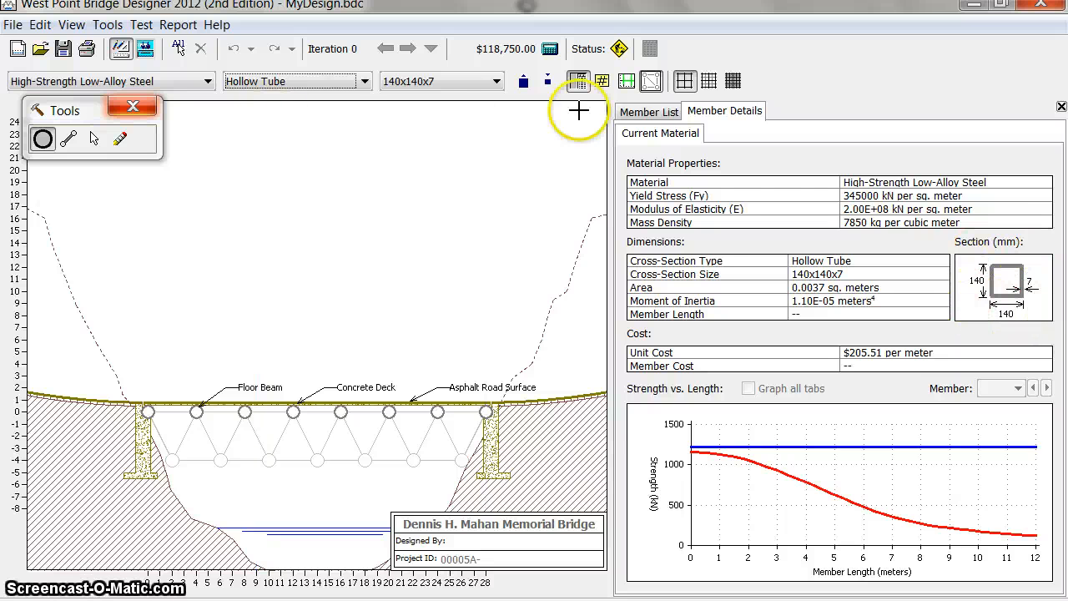
left_click(342, 79)
left_click(350, 99)
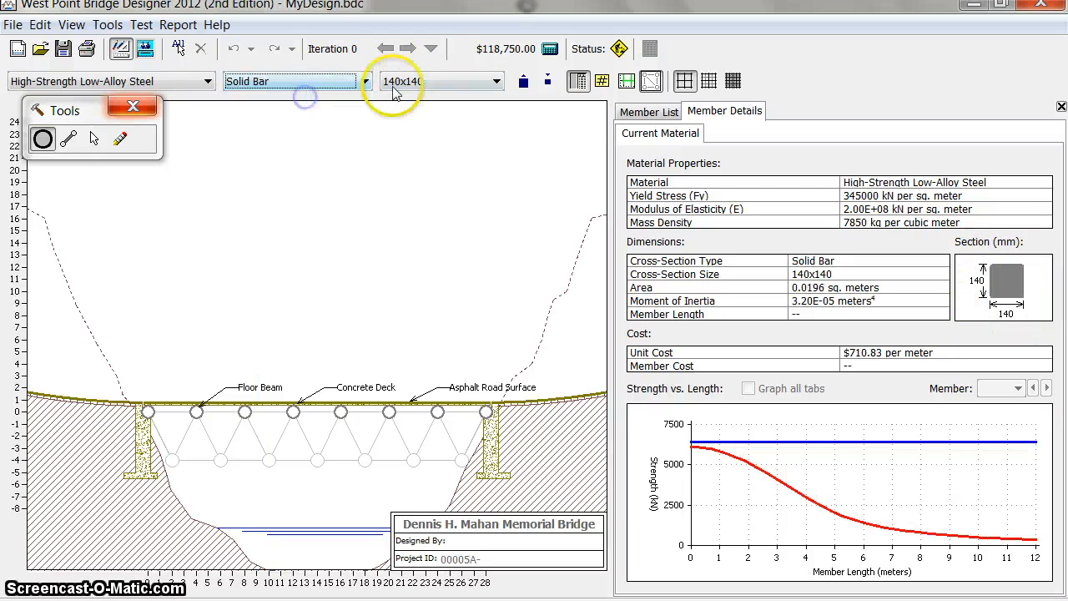
left_click(194, 80)
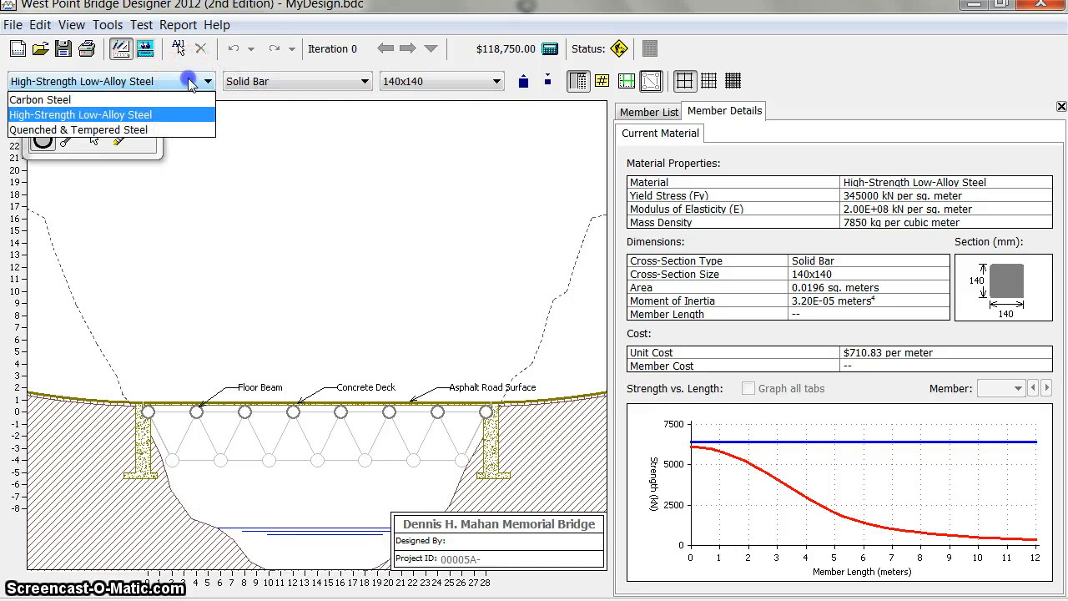
left_click(178, 101)
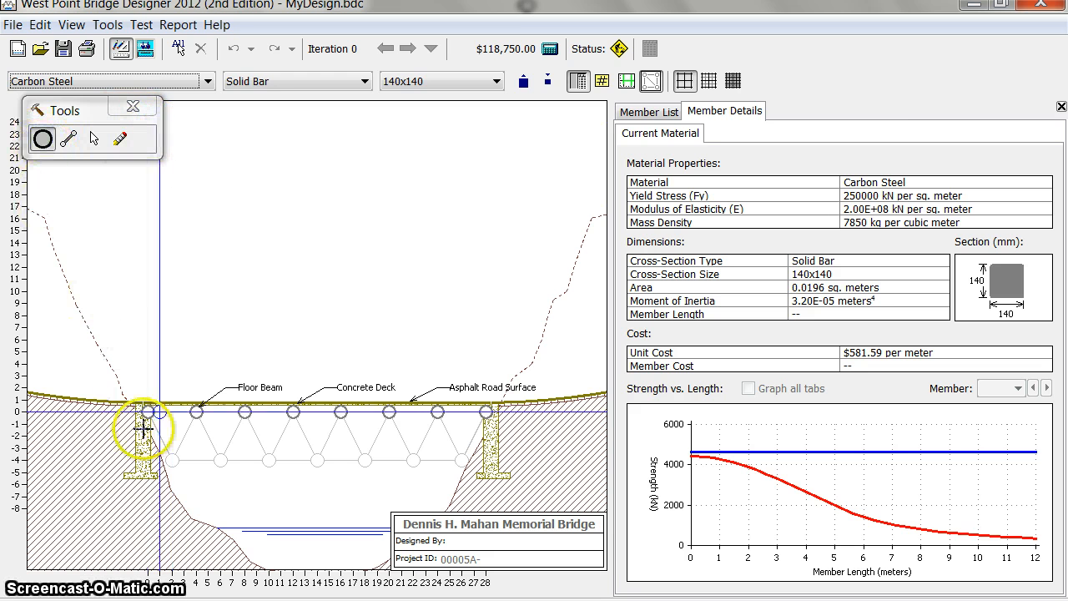
- Place the seven lower joints of the Warren template at height -4, every 4 m from 2 to 26
left_click(172, 458)
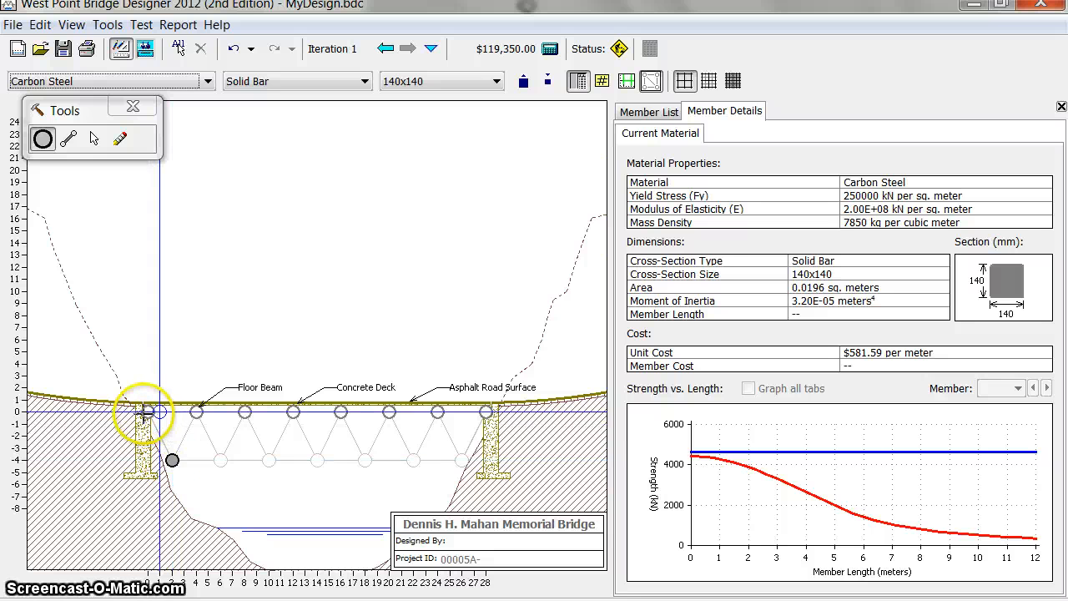
left_click(220, 460)
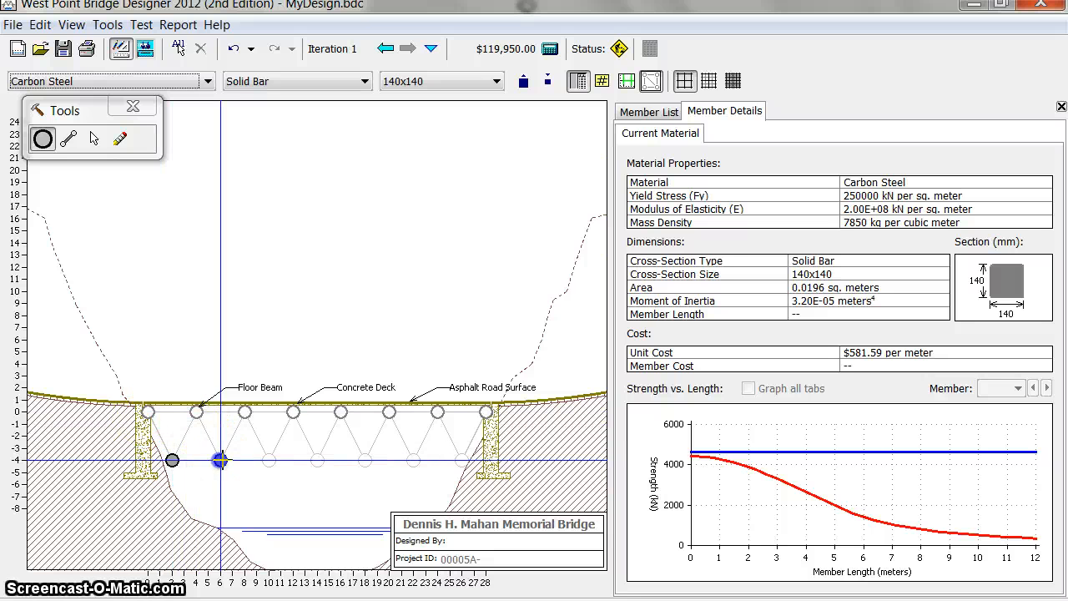
left_click(269, 460)
left_click(317, 460)
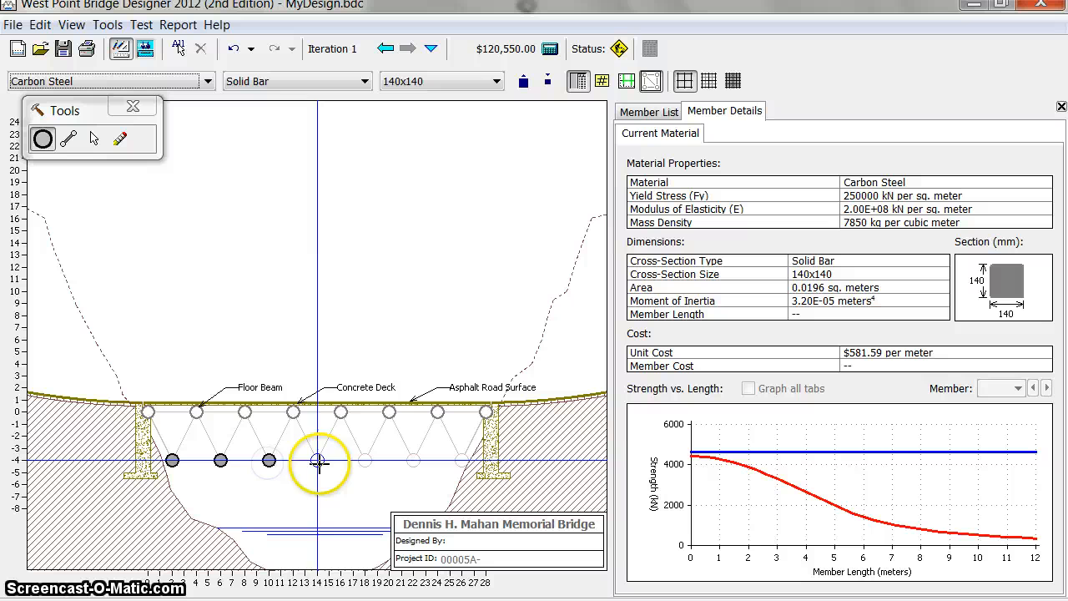
left_click(365, 460)
left_click(414, 460)
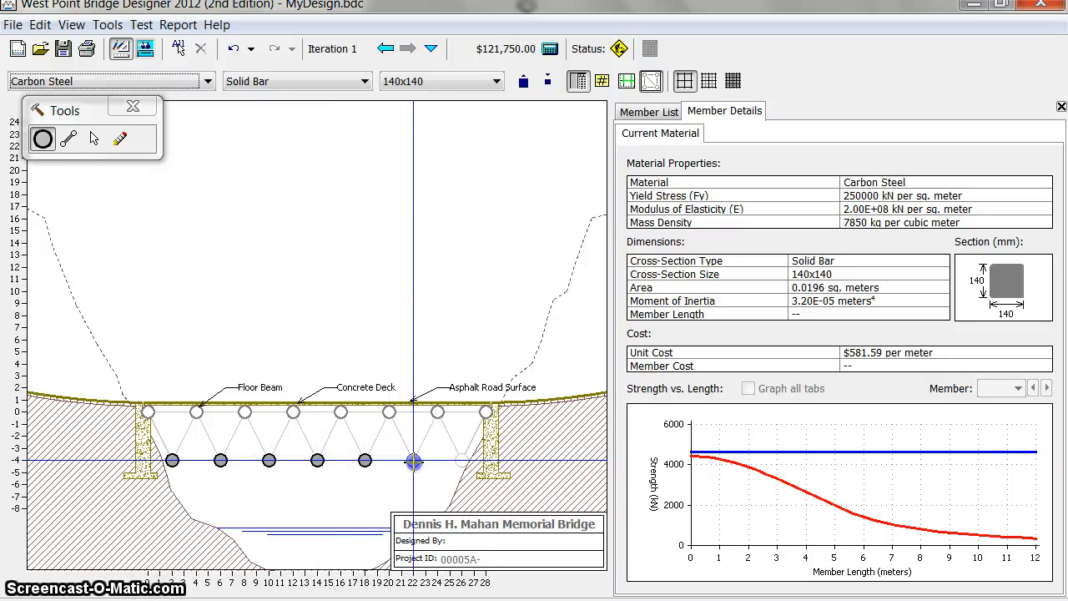
left_click(462, 460)
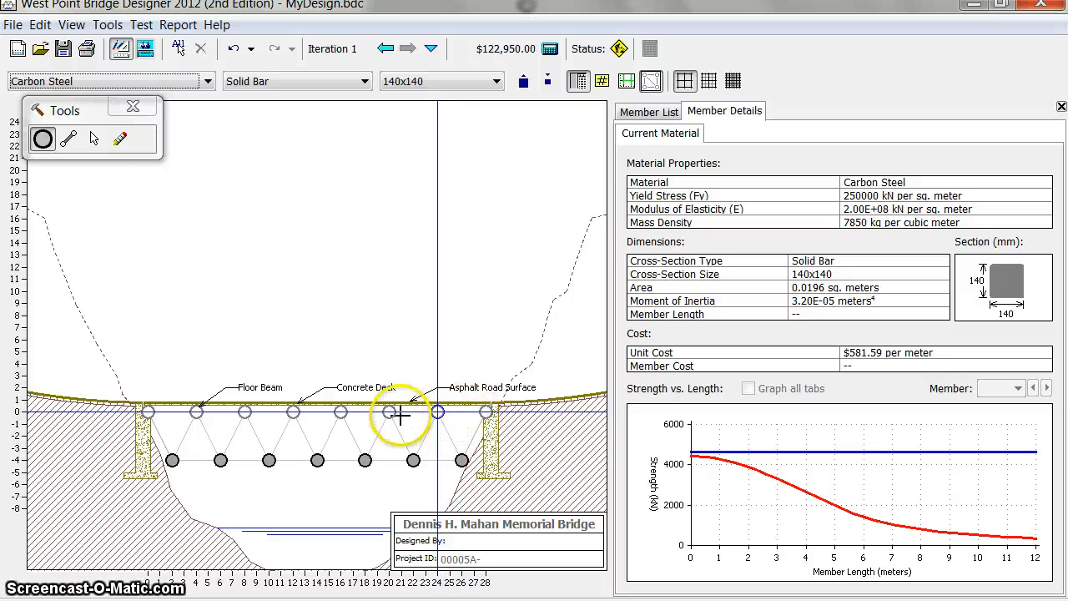
- Draw Carbon Steel 140x140 solid bar members along all diagonals and the upper and lower chords of the Warren template
left_click(69, 140)
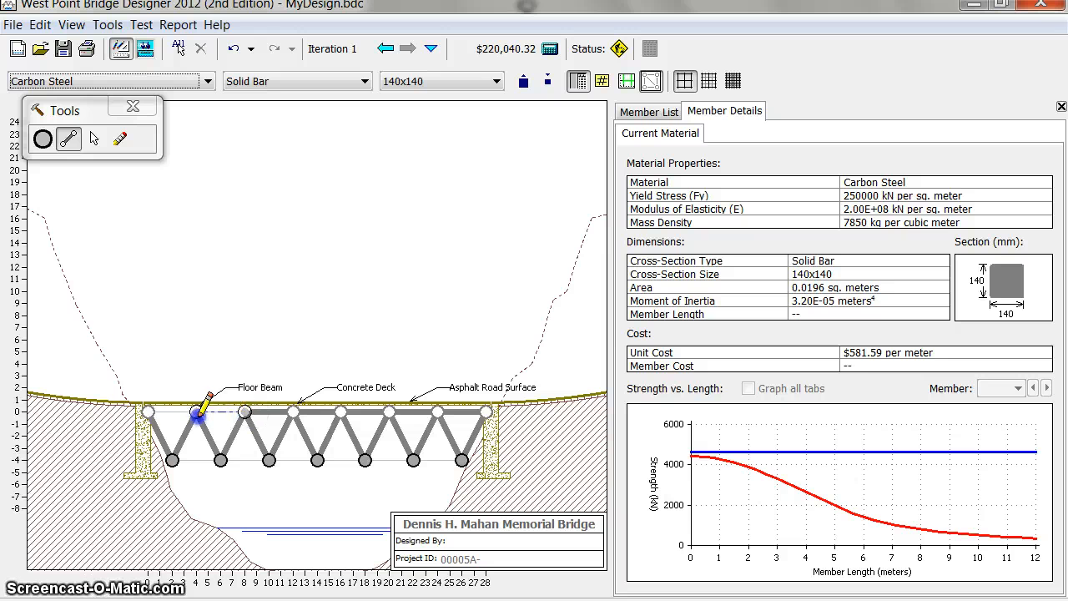
left_click_drag(147, 411, 172, 459)
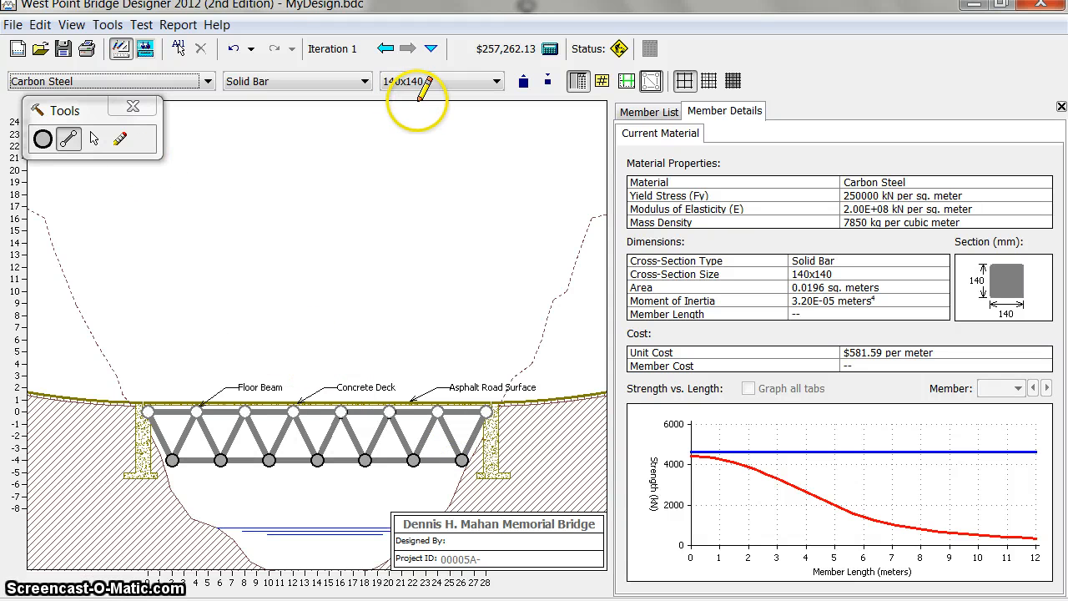
- Run the load test on the completed truss, watch the truck animation, and return to the drawing board
left_click(145, 49)
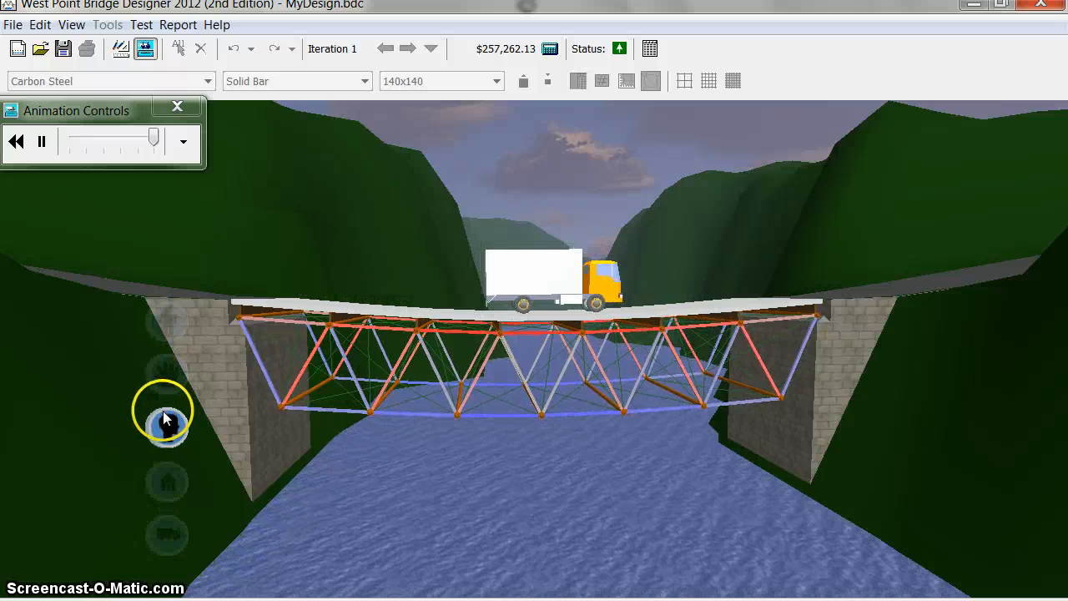
mouse_move(170, 532)
left_mouse_down()
mouse_move(62, 503)
mouse_move(26, 509)
left_mouse_up()
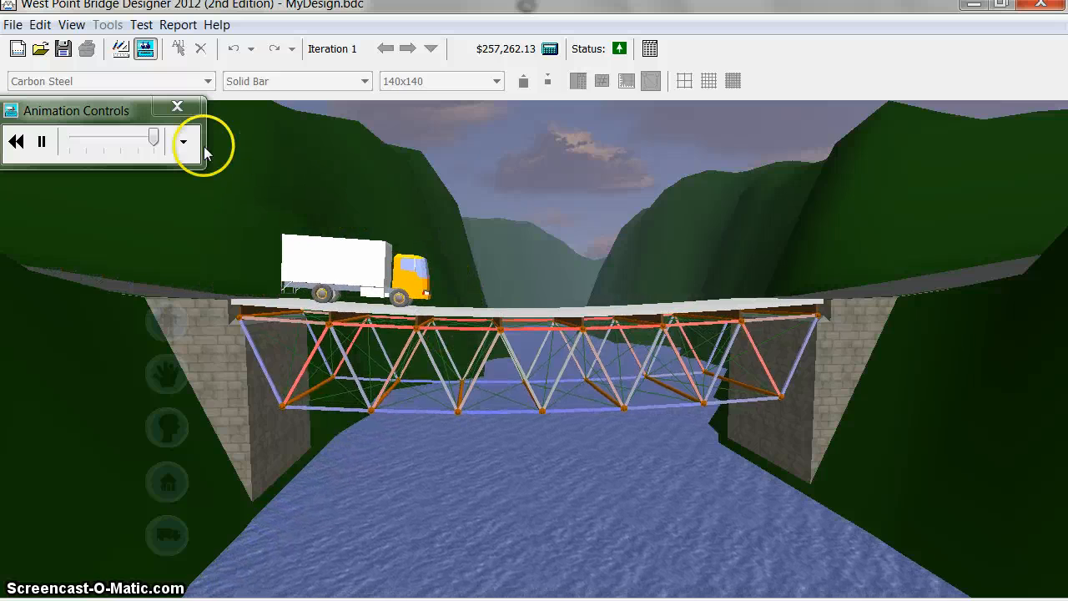
left_click(121, 50)
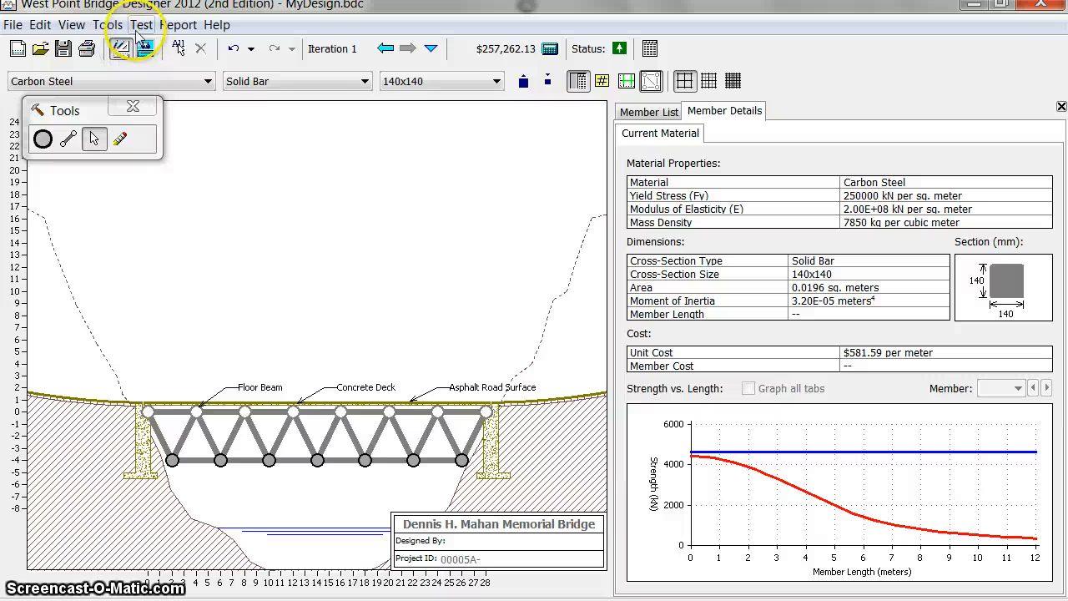
- Enable old-style graphics, rerun the load test to view the animation, and return to the drawing board
left_click(142, 26)
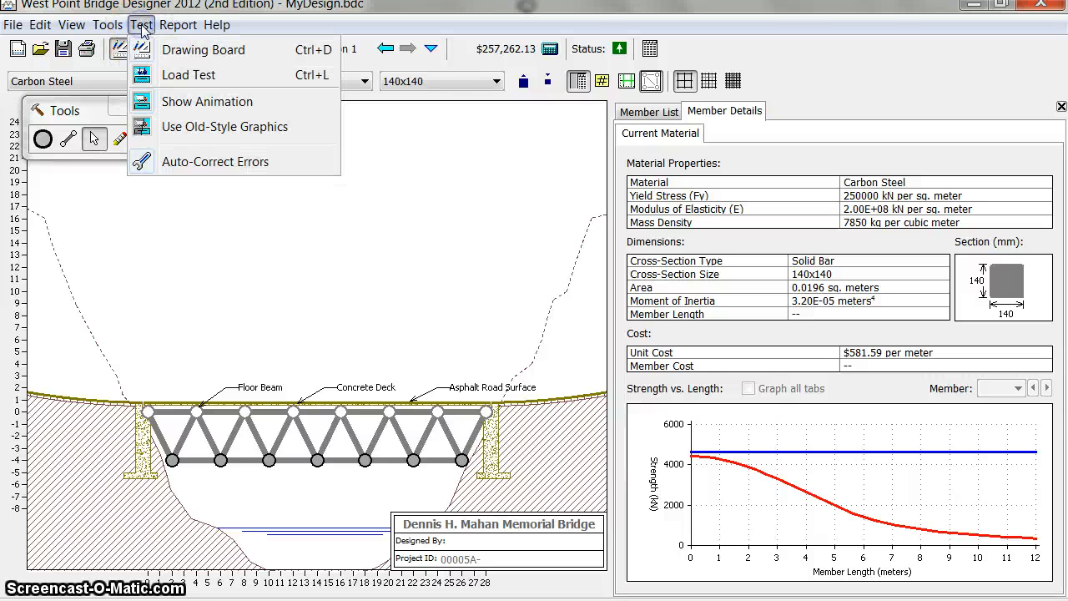
left_click(186, 128)
left_click(144, 49)
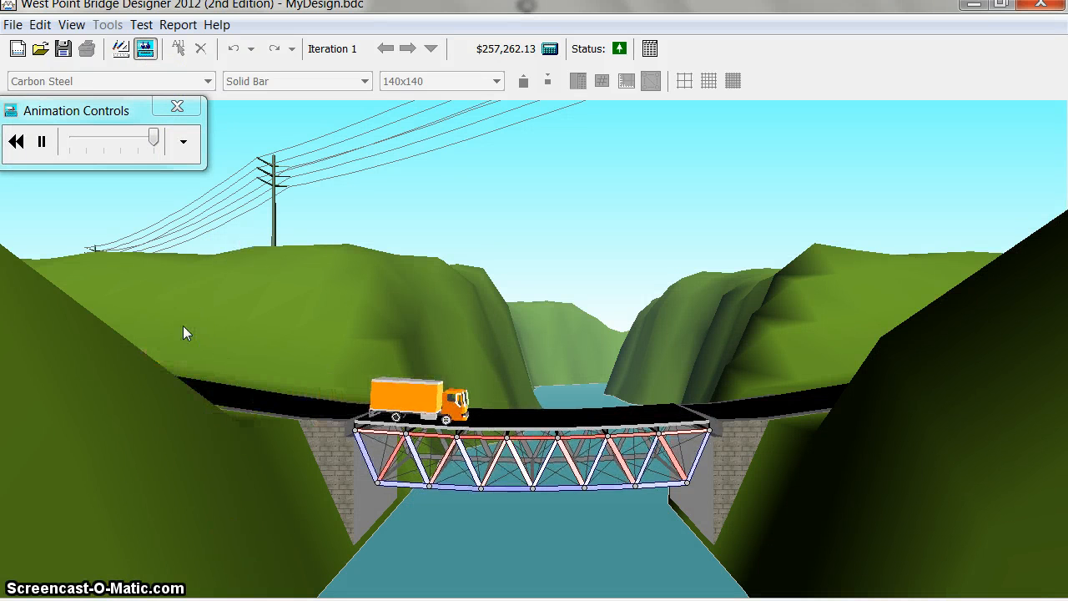
left_click(121, 50)
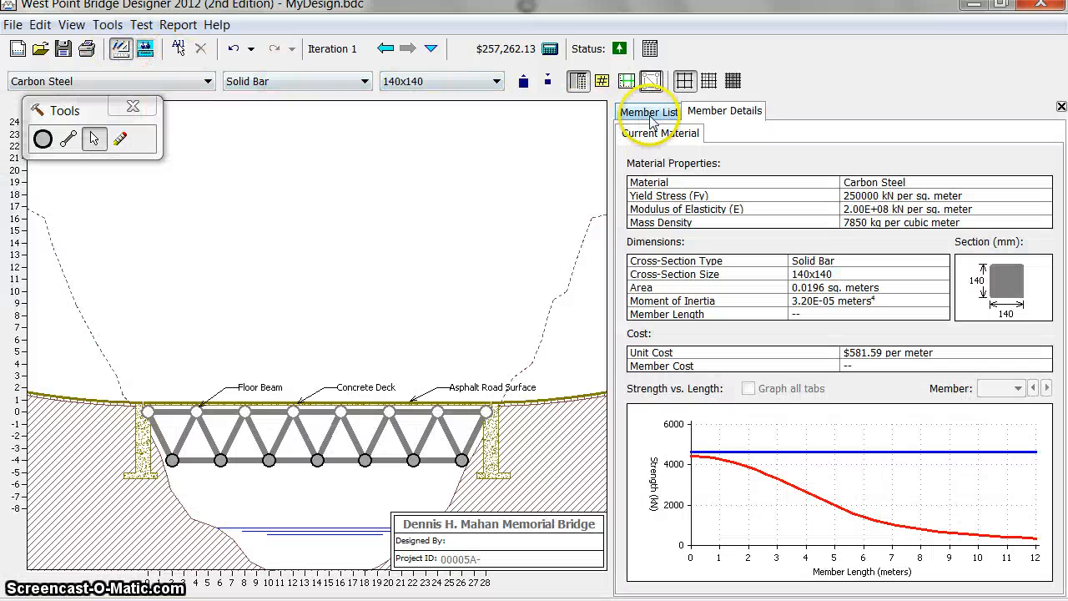
- Show the member list and examine the load test results for all members
left_click(650, 112)
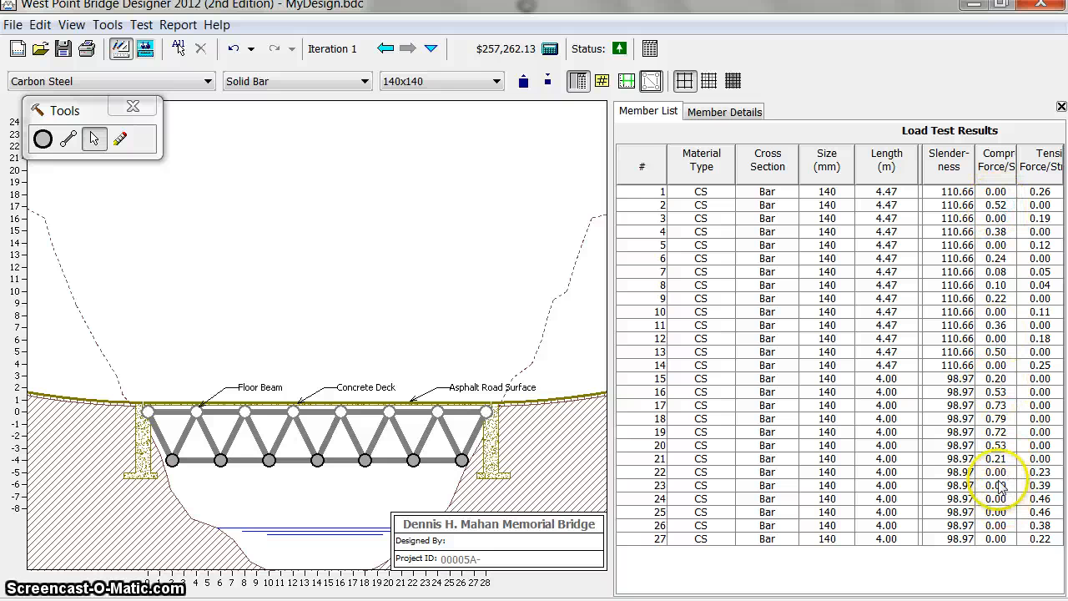
- Try upper-chord member 16 at 90x90 mm in a load test, and restore its size to 140x140 mm
left_click(995, 393)
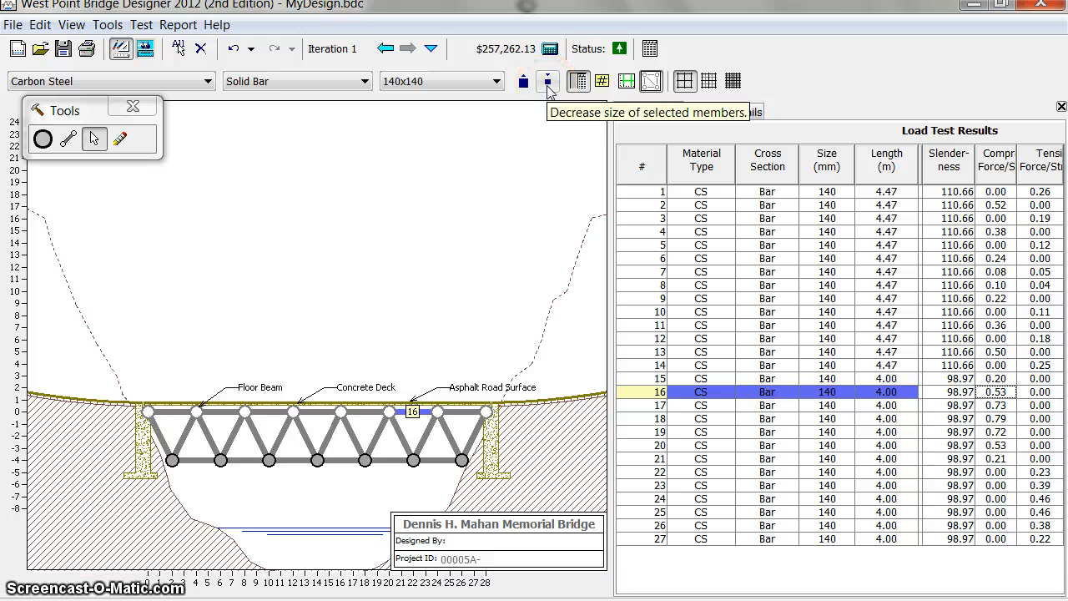
left_click(549, 87)
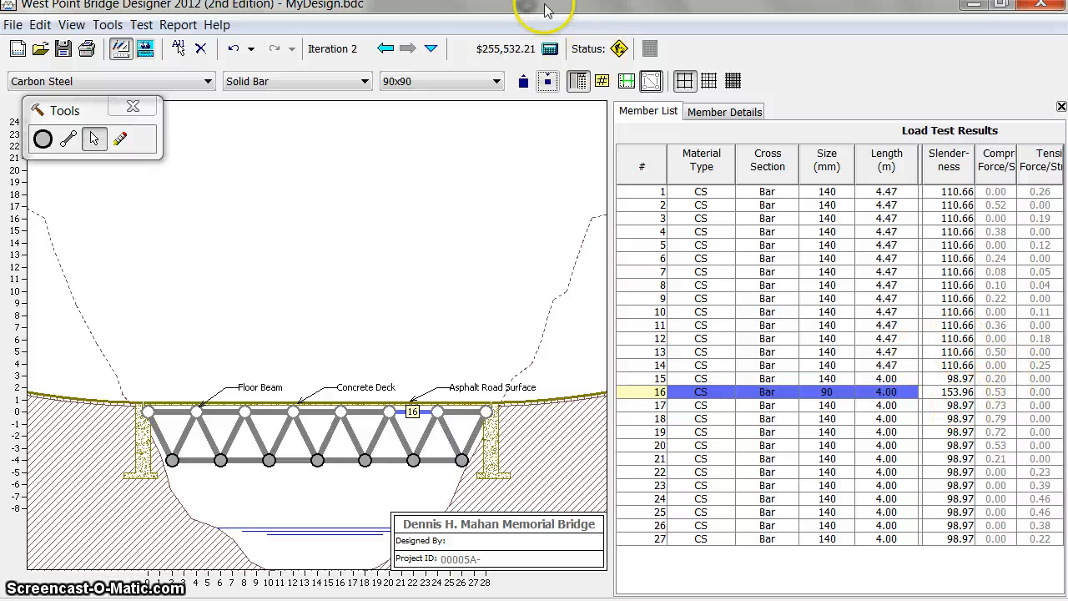
left_click(144, 49)
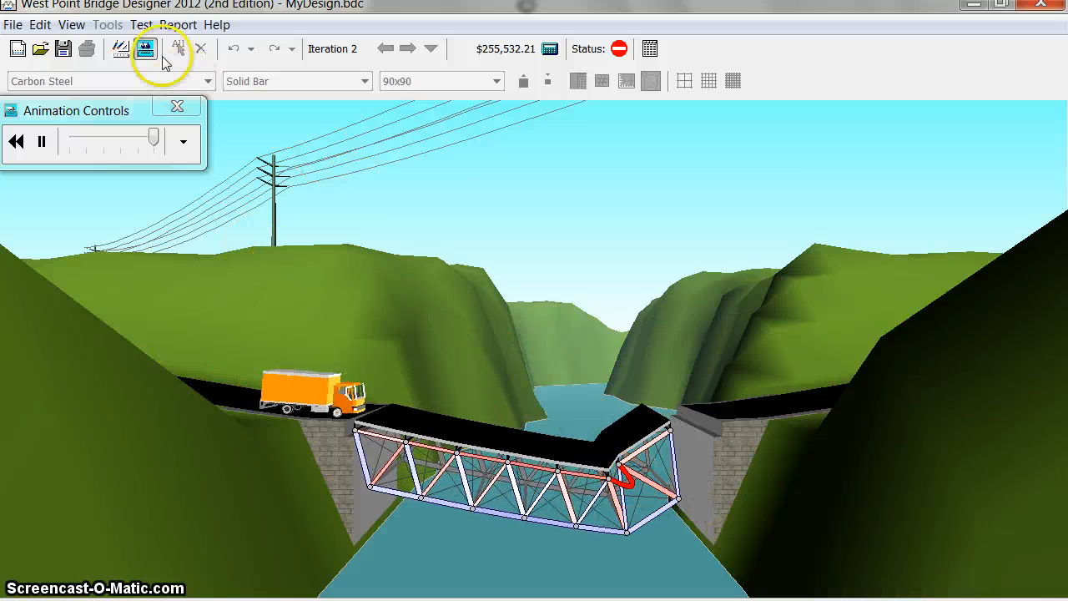
left_click(121, 49)
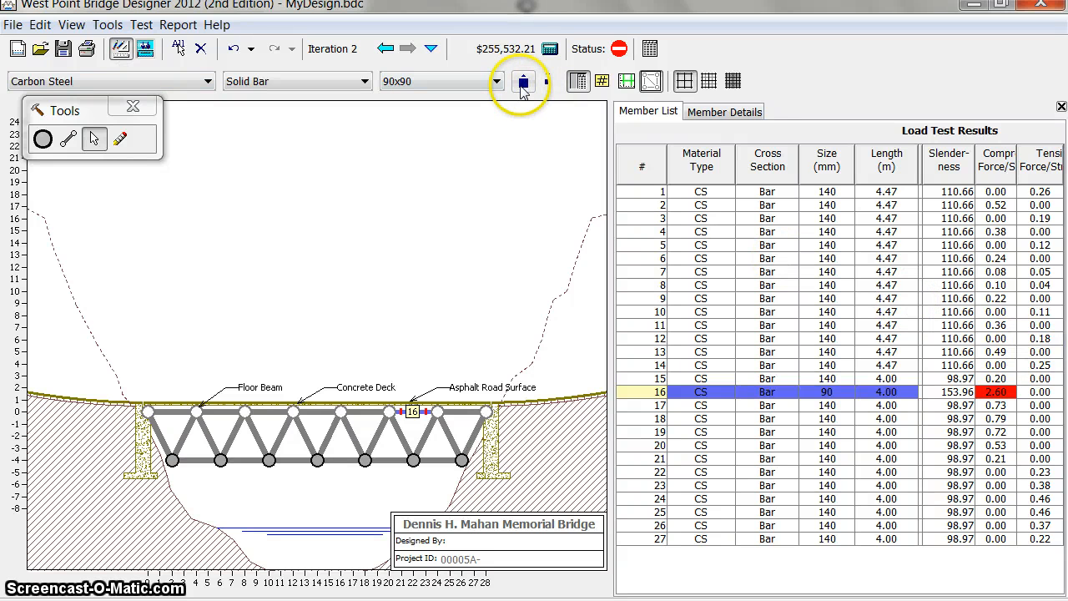
left_click(523, 81)
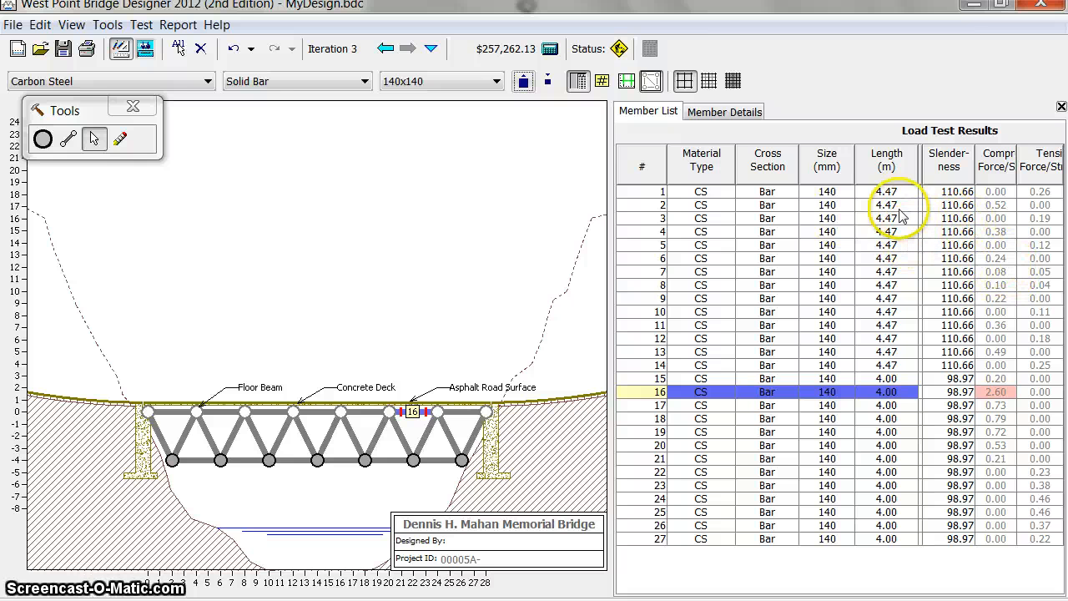
- Reduce member 1 to 110x110 mm, member 2 to 120x120 mm and member 3 to 100x100 mm, and load-test the bridge
left_click(999, 231)
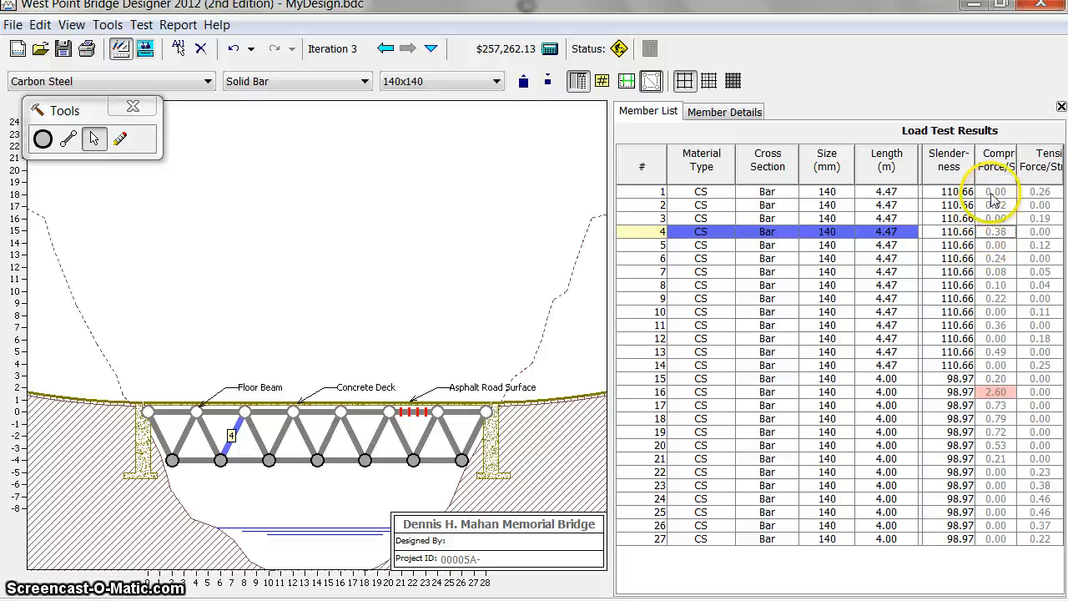
left_click(995, 191)
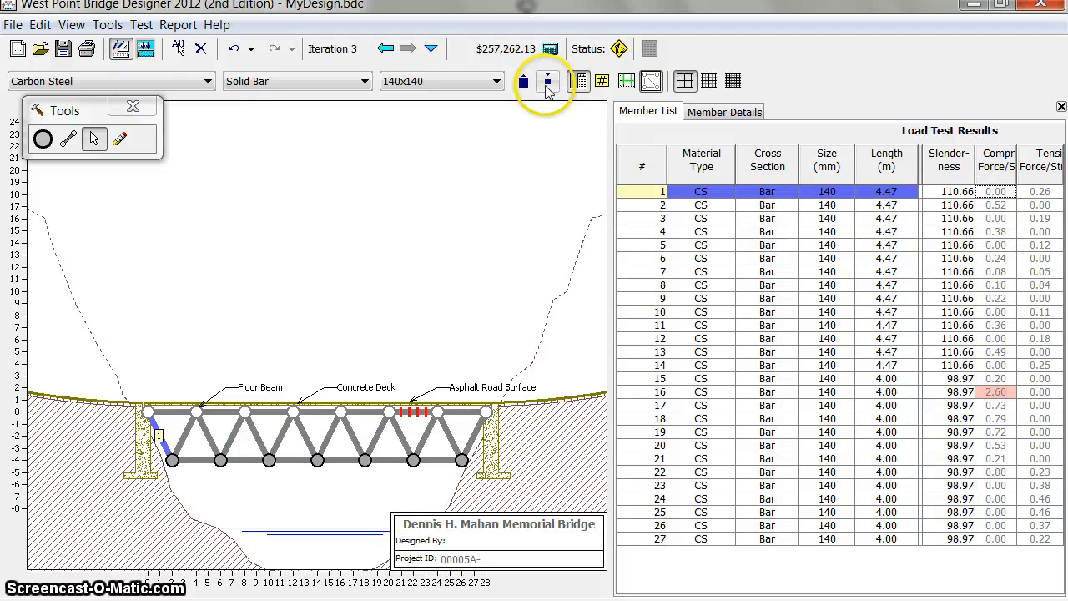
left_click(548, 82)
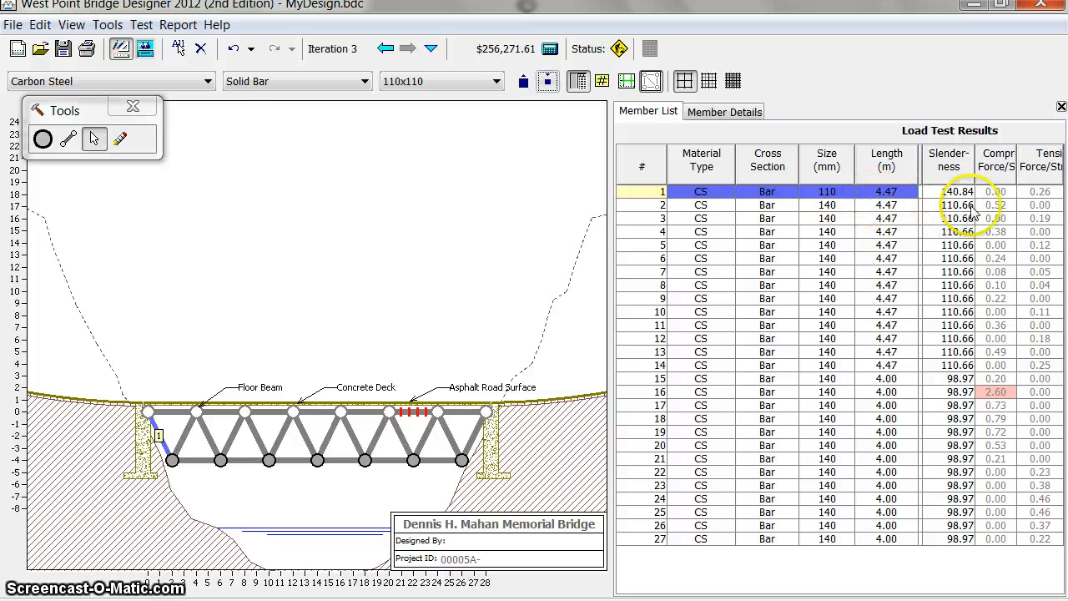
left_click(996, 205)
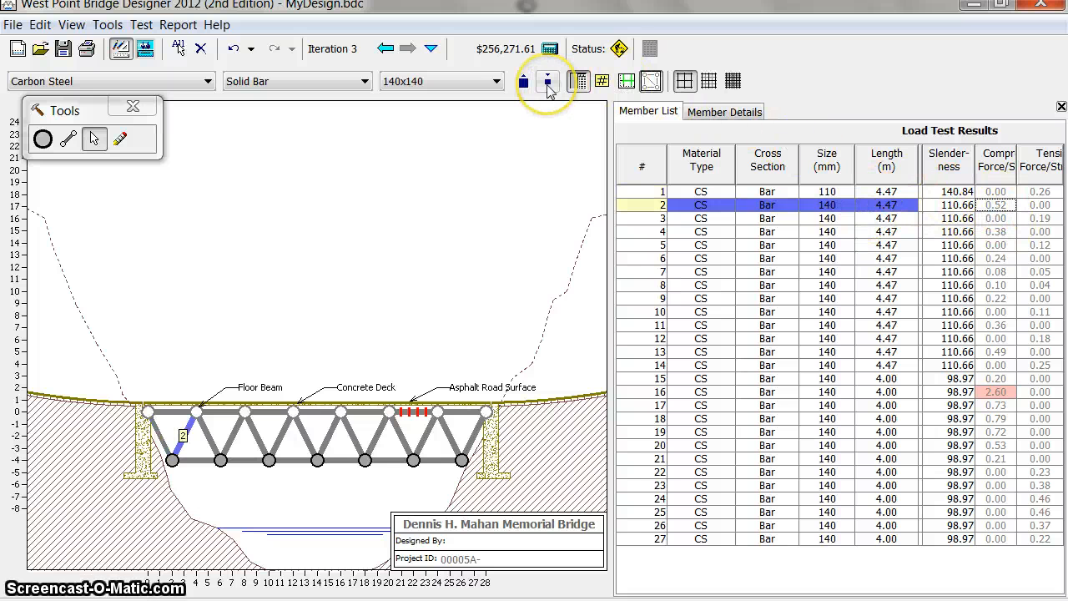
left_click(548, 82)
left_click(548, 82)
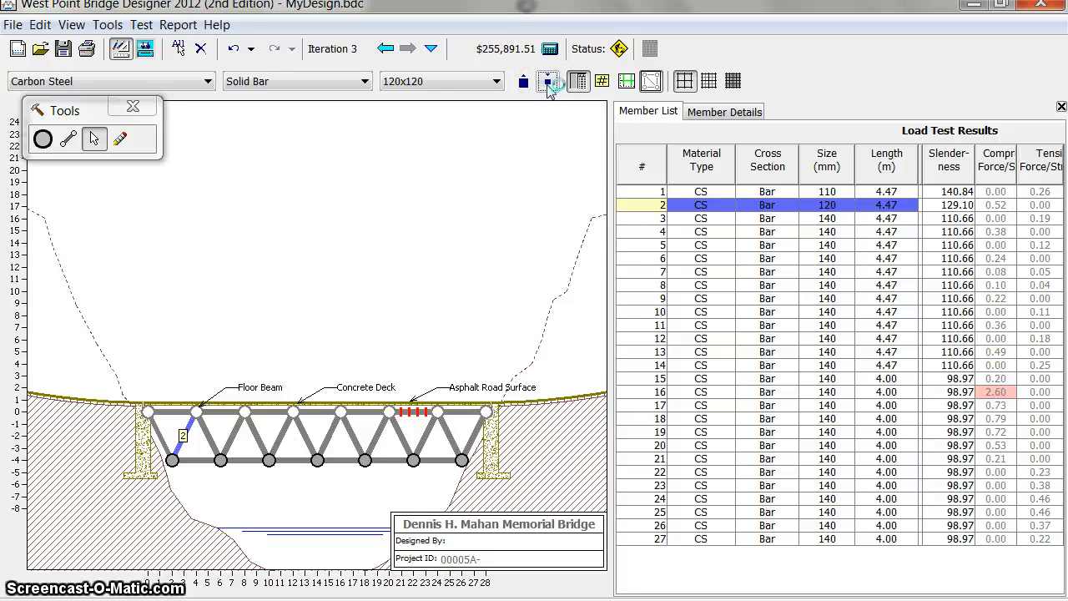
left_click(999, 218)
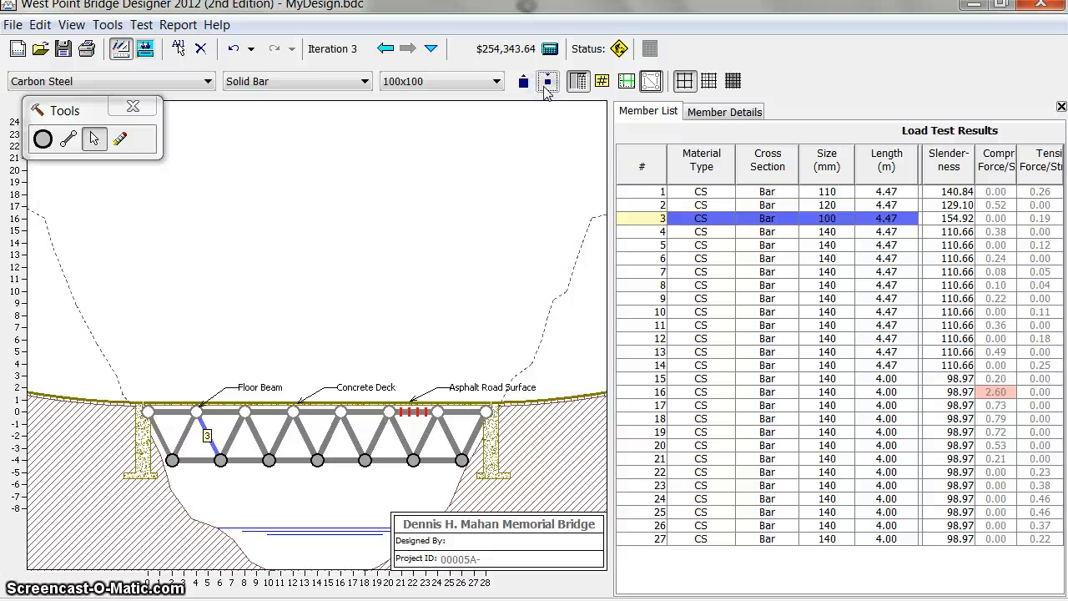
left_click(147, 50)
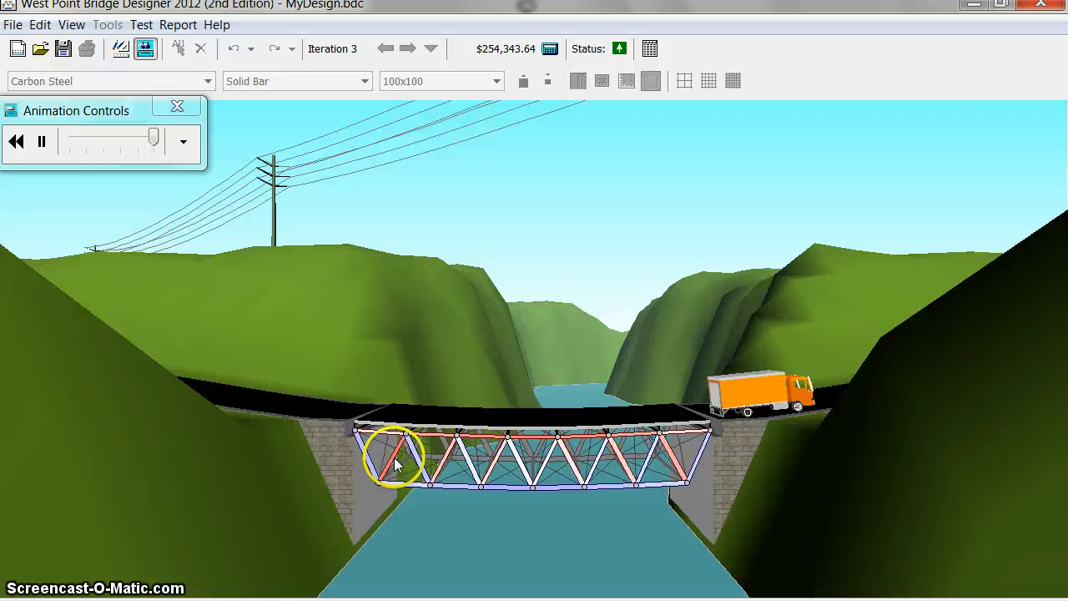
left_click(121, 50)
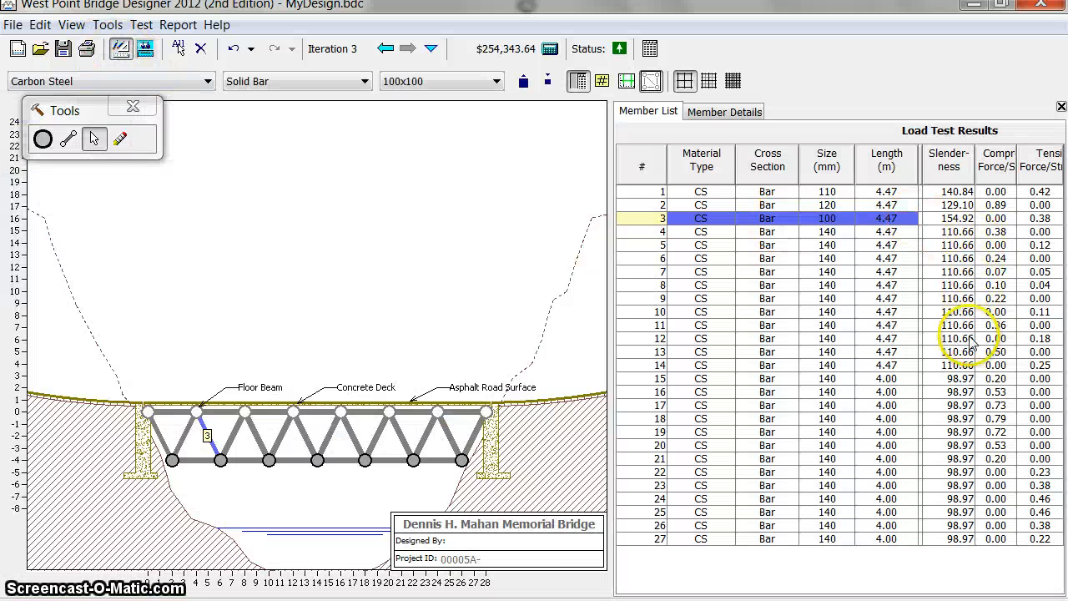
- Reduce members 1 and 3 to 75x75 mm, rerun the load test, and return to the drawing board
left_click(997, 193)
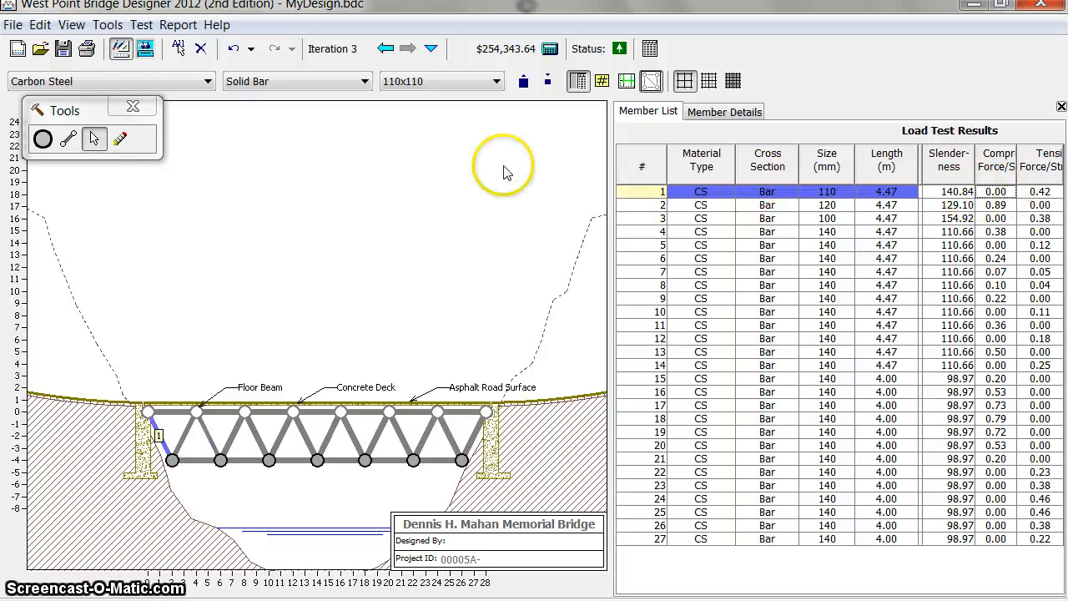
left_click(547, 82)
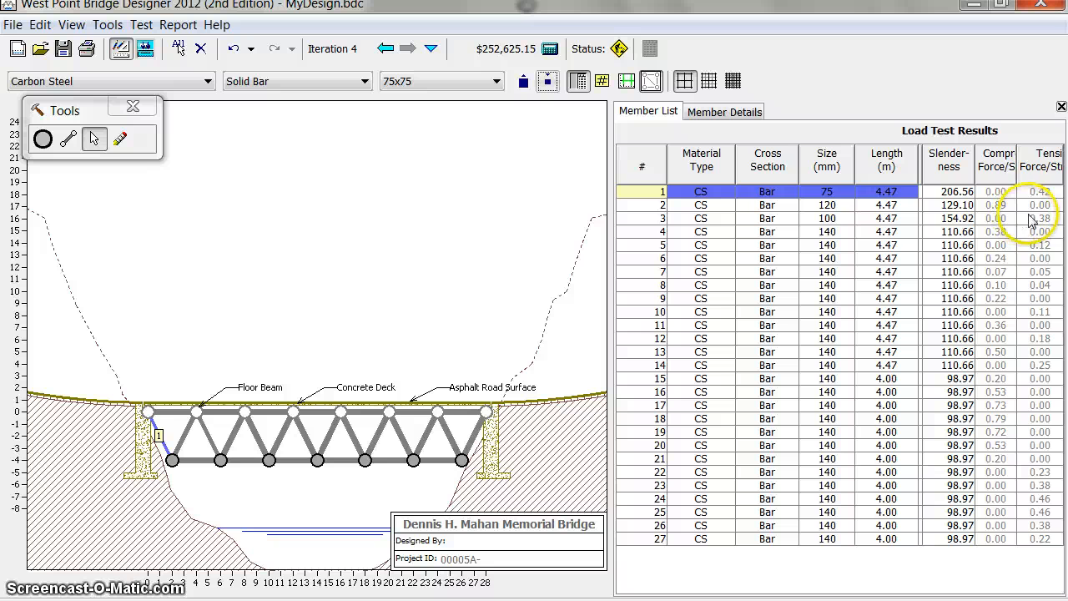
left_click(882, 220)
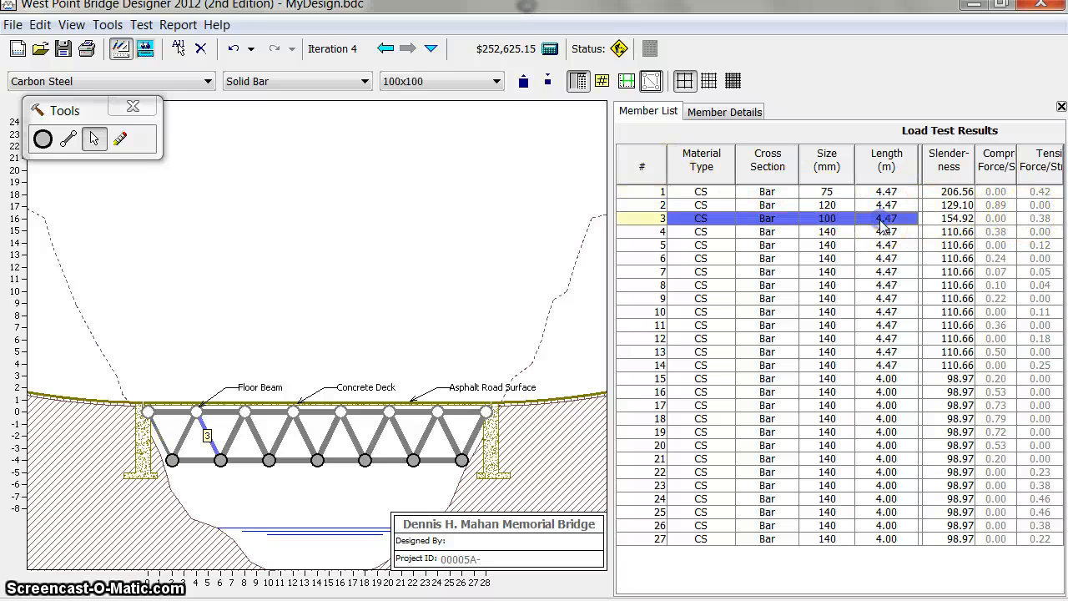
left_click(545, 84)
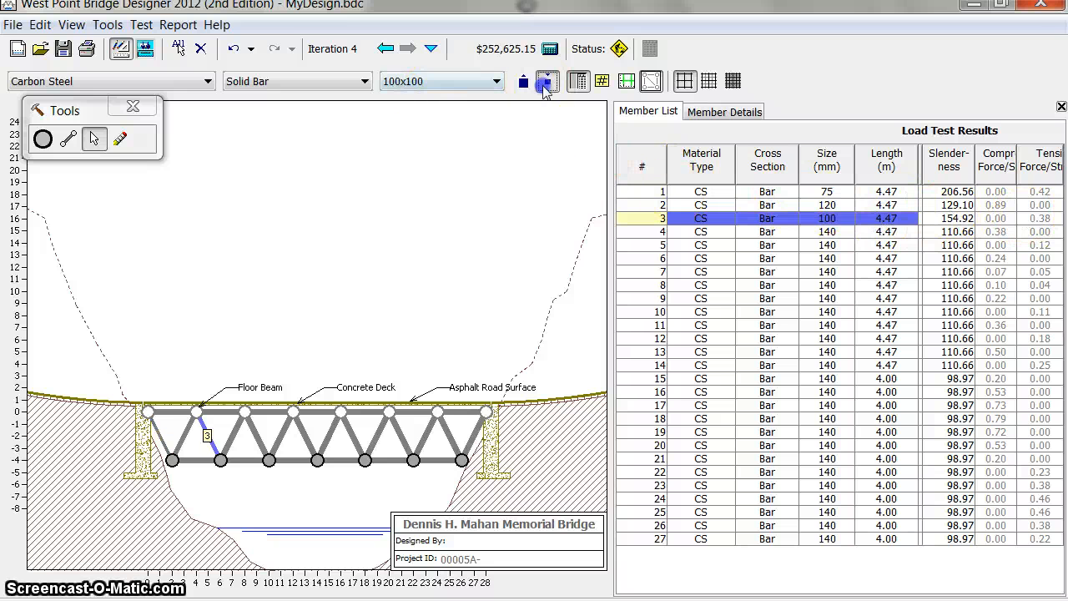
left_click(145, 50)
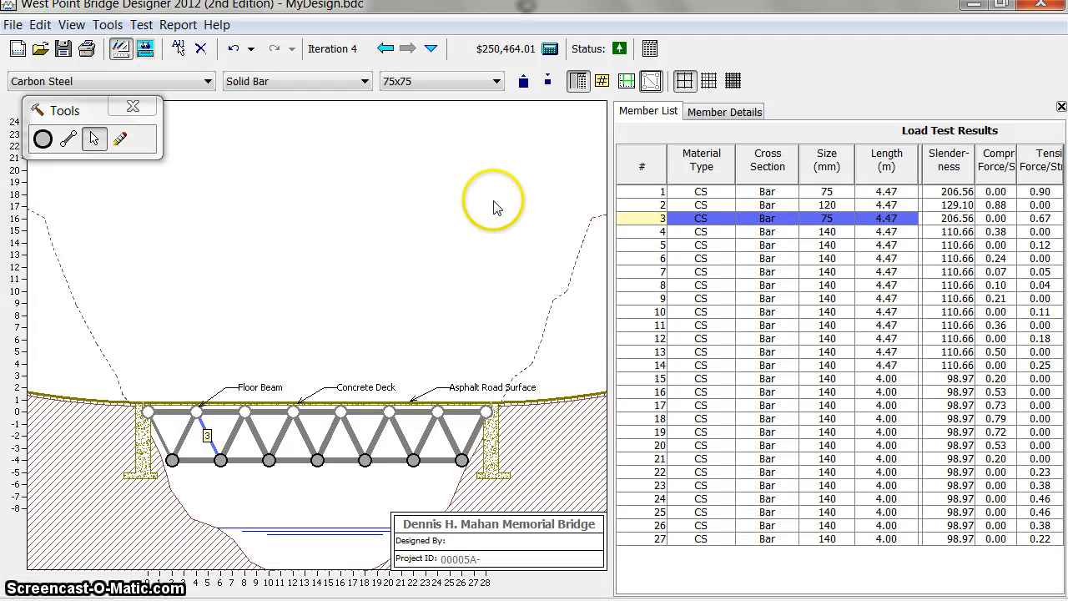
- Review the cost calculations report for the current design and close it
left_click(578, 81)
left_click(578, 81)
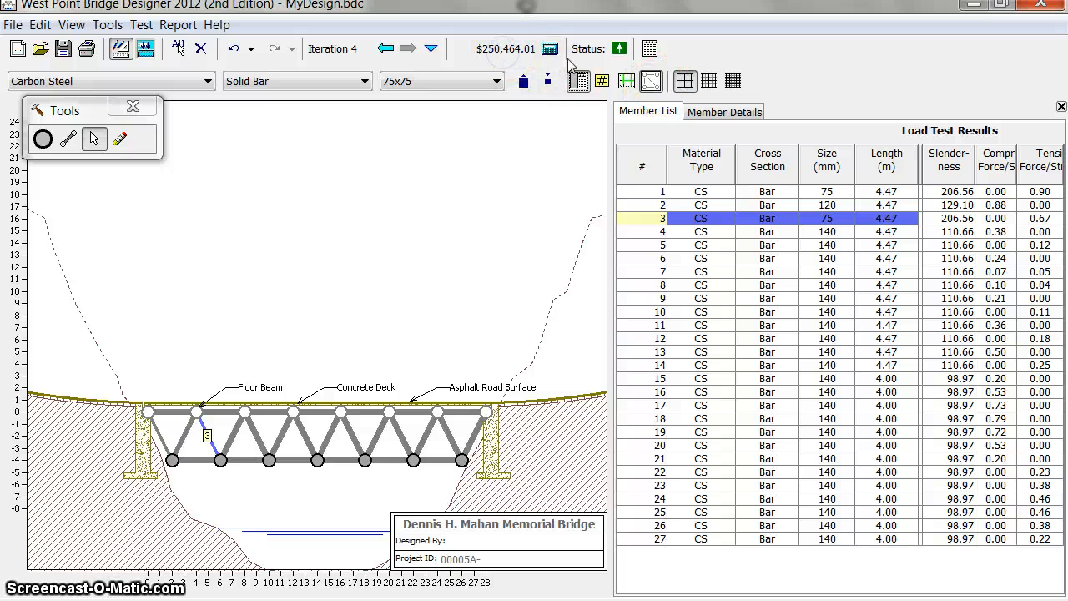
left_click(551, 51)
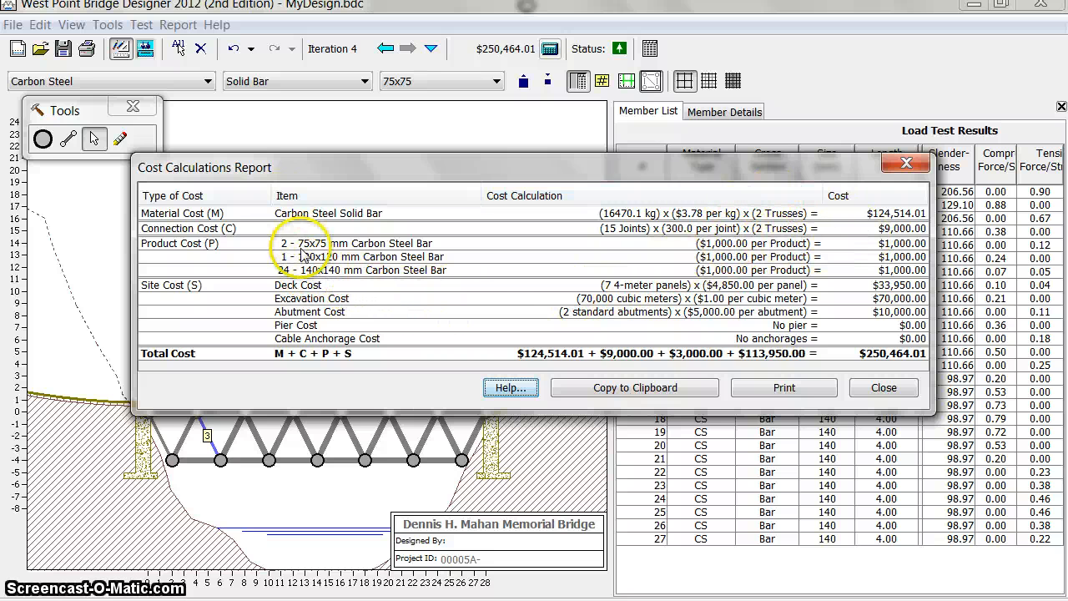
left_click(907, 162)
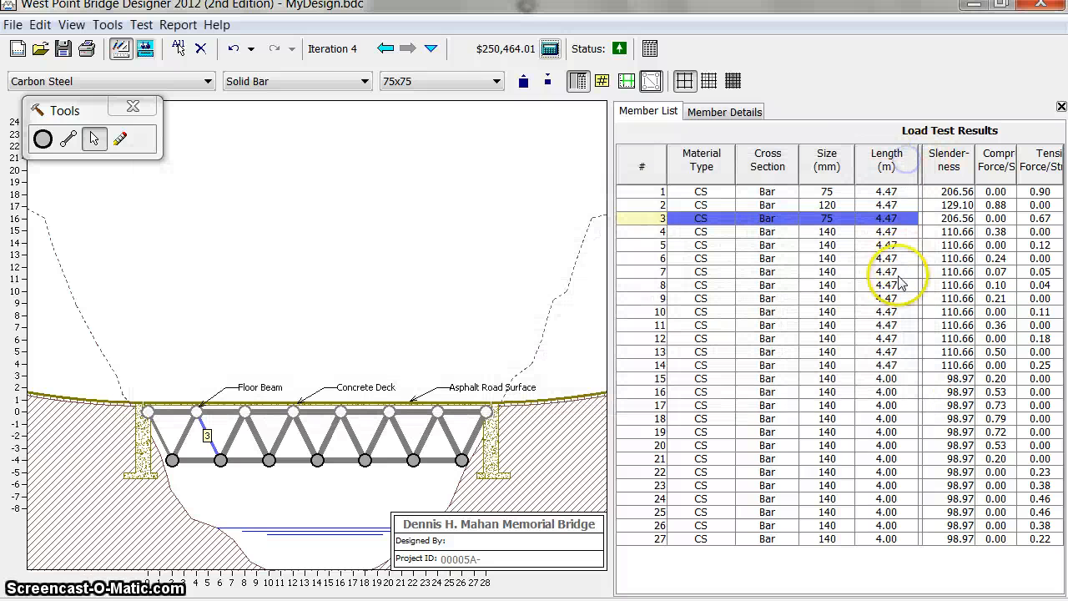
- Reduce member 7 to 120x120 mm, member 11 to 90x90 mm and member 16 to 130x130 mm
left_click(835, 272)
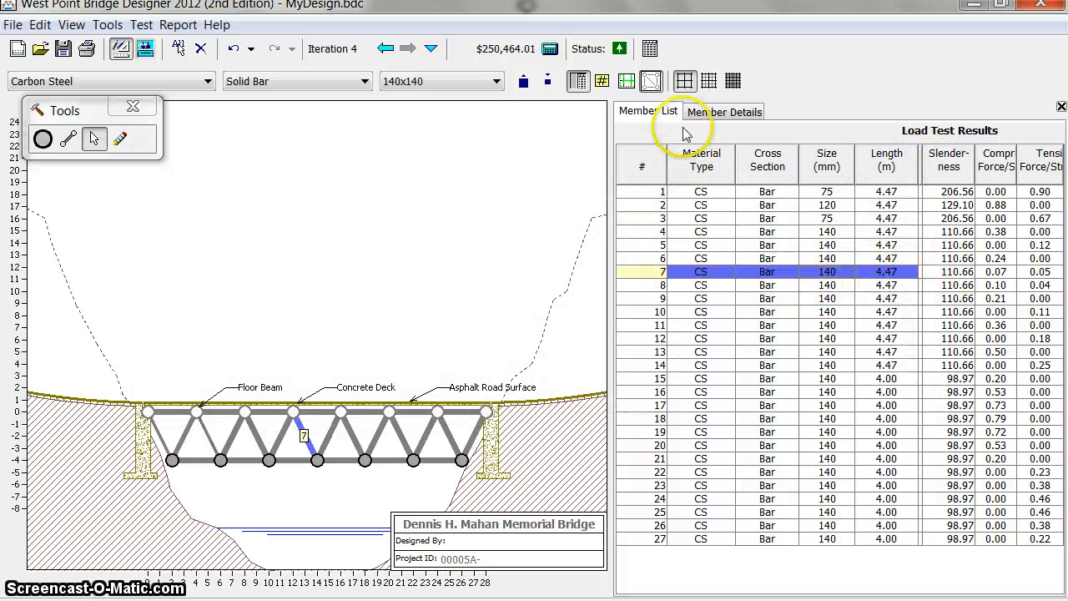
left_click(547, 81)
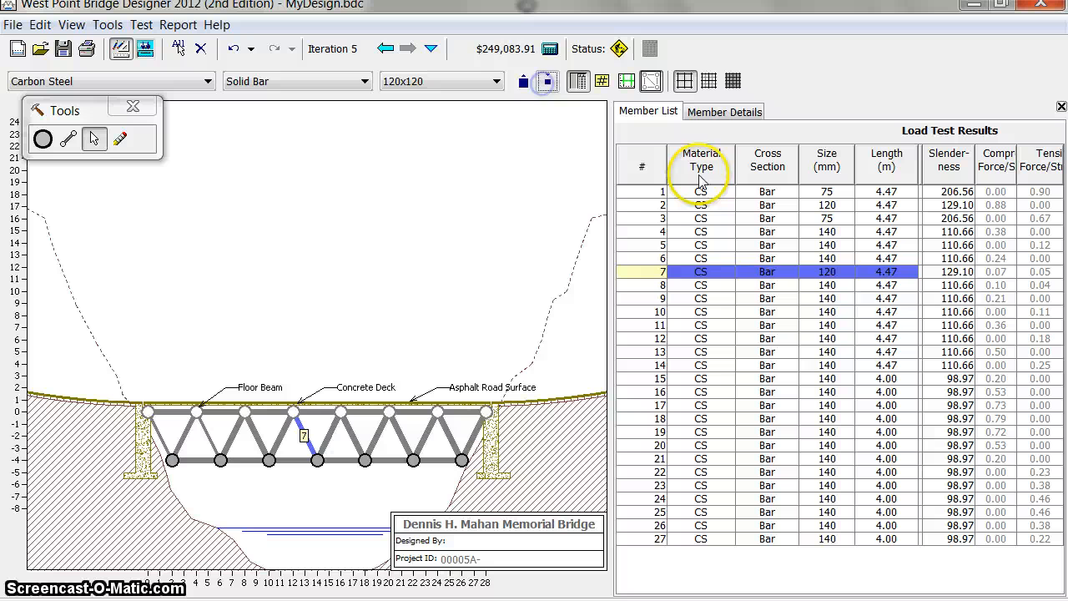
left_click(950, 325)
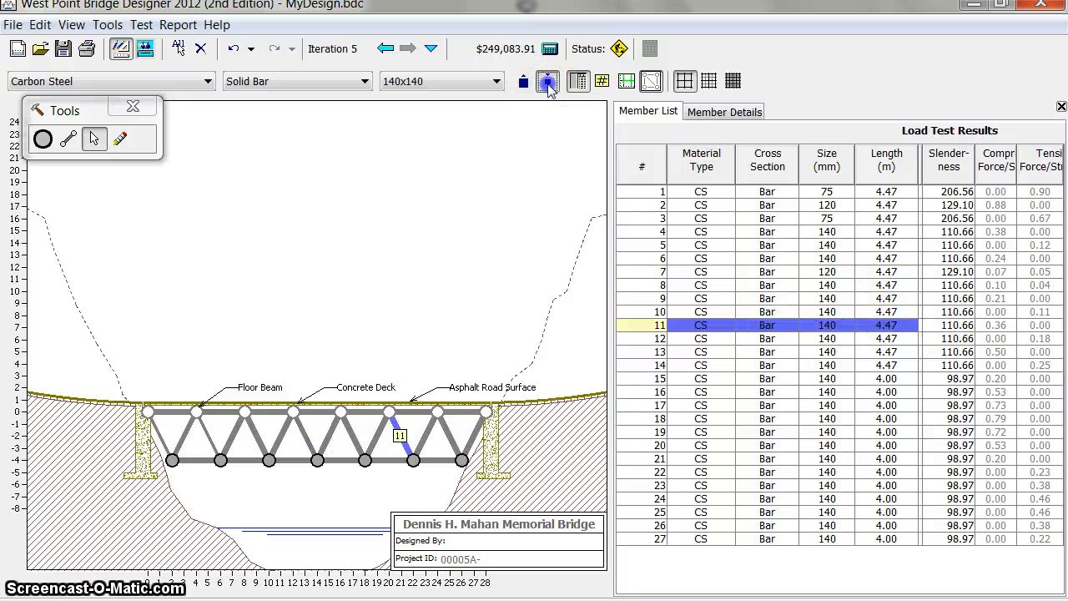
left_click(548, 81)
left_click(949, 392)
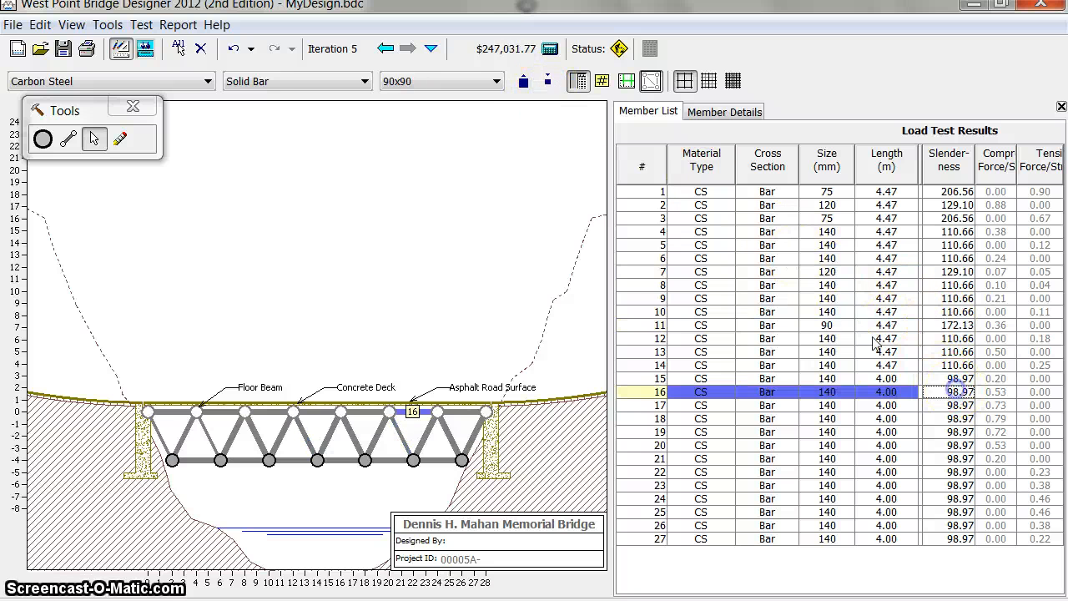
left_click(547, 81)
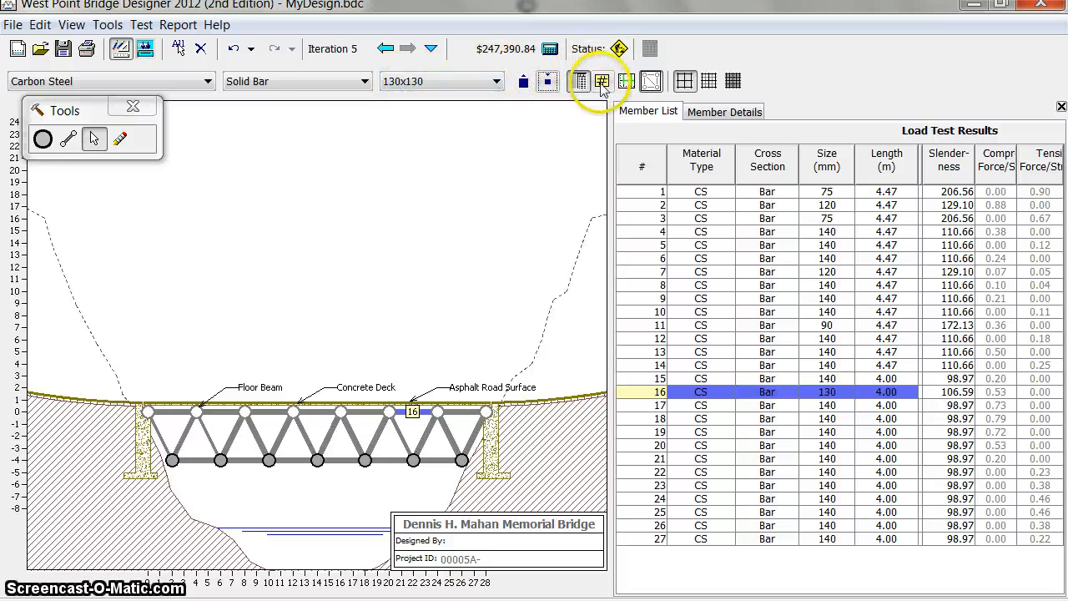
- Examine how the different bar sizes affect product cost in the cost calculations report, and close the report
left_click(552, 50)
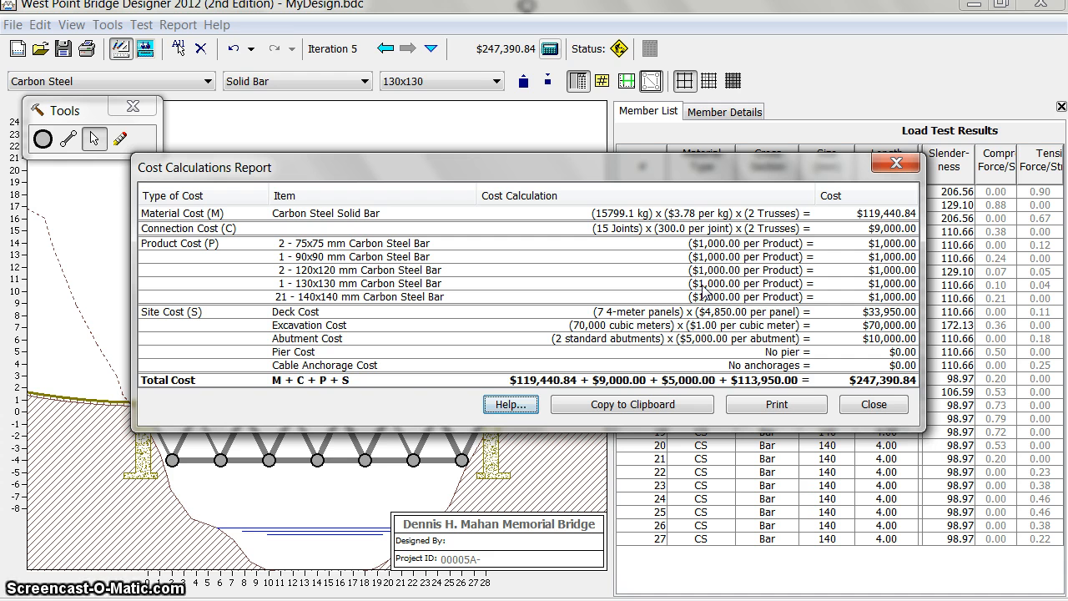
left_click(896, 163)
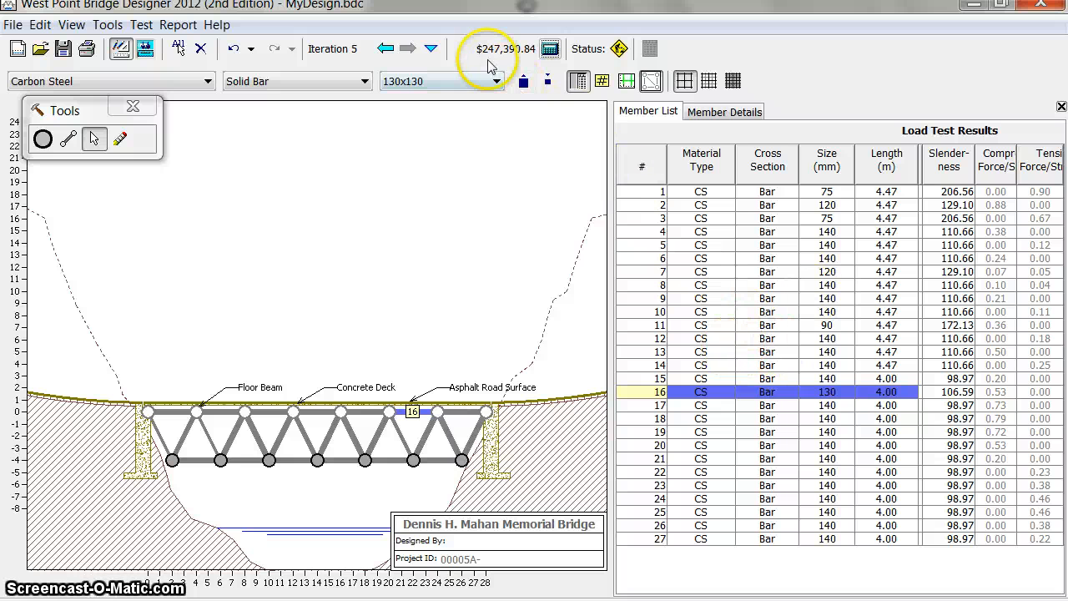
- Reduce lower-chord member 22 to 90x90 mm and member 27 to 110x110 mm
left_click(822, 433)
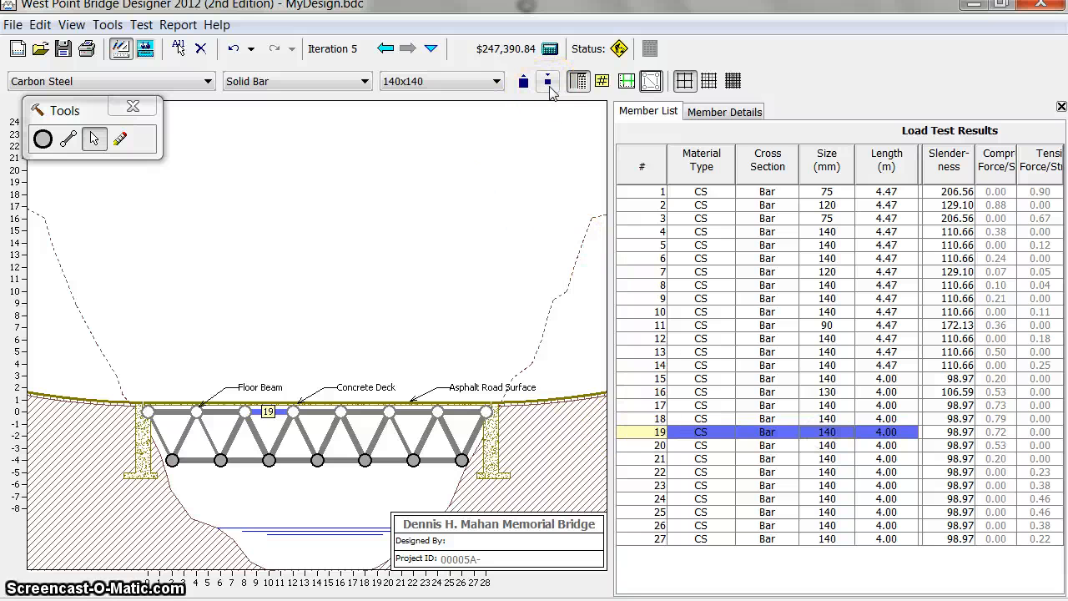
left_click(892, 472)
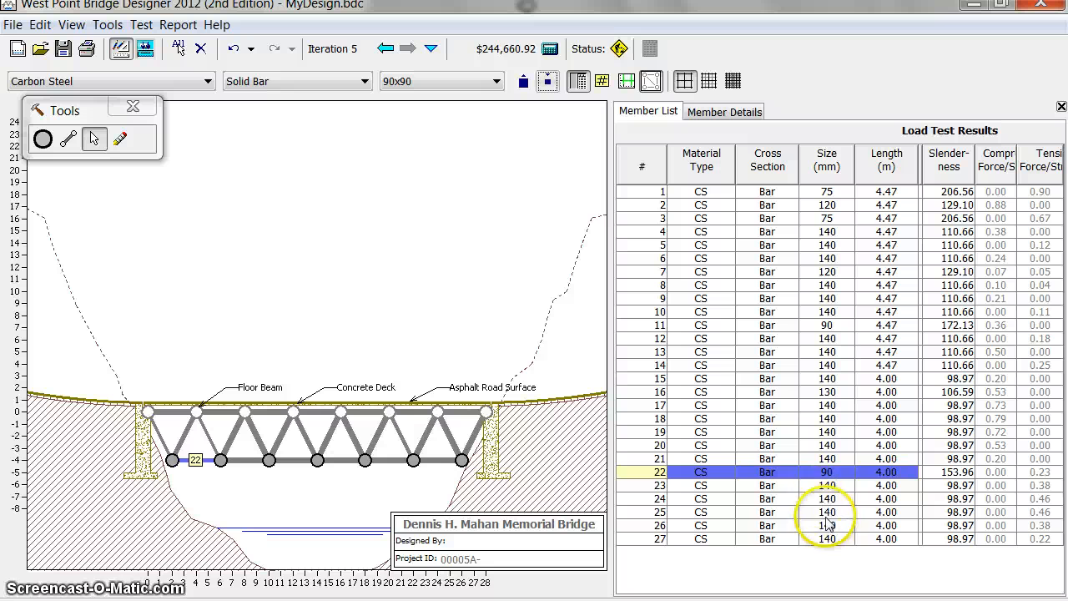
left_click(826, 539)
left_click(547, 81)
left_click(548, 81)
left_click(548, 81)
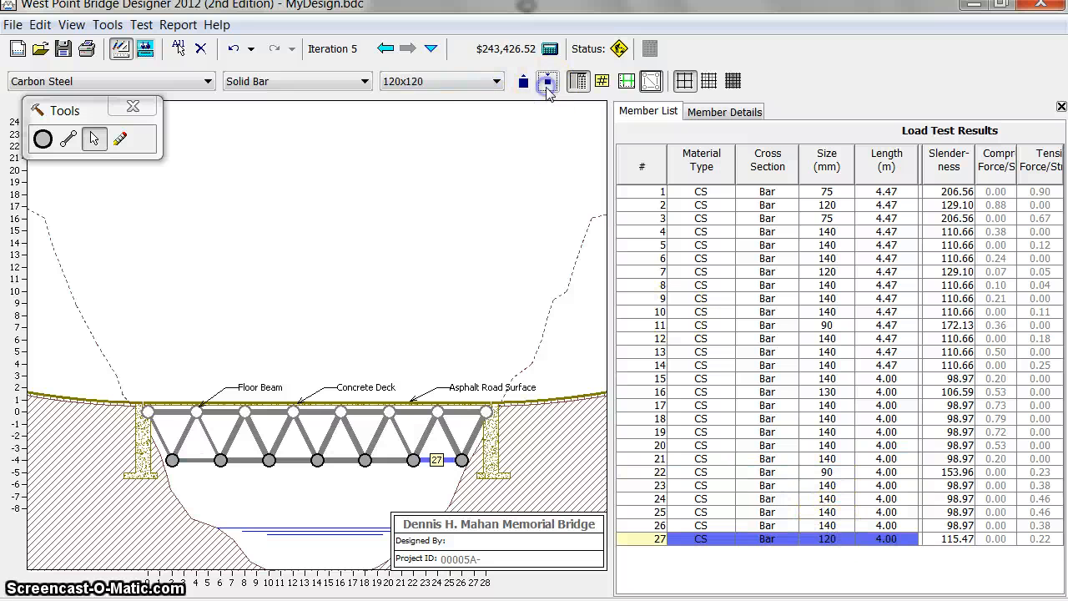
- Reduce diagonal member 5 to 100x100 mm, diagonal member 14 to 110x110 mm and upper-chord member 21 to 120x120 mm
left_click(789, 244)
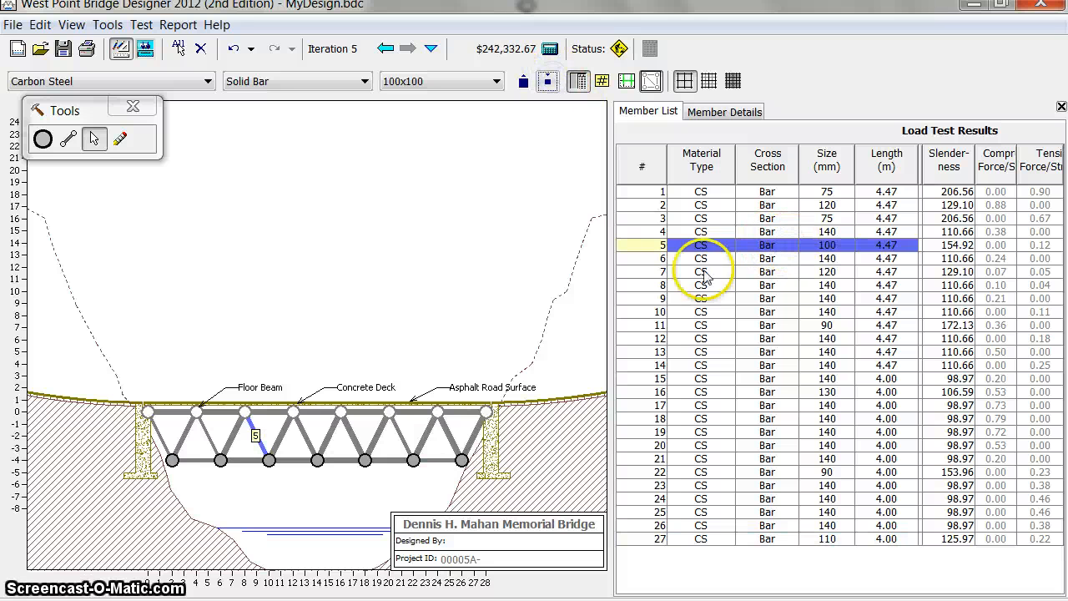
left_click(773, 366)
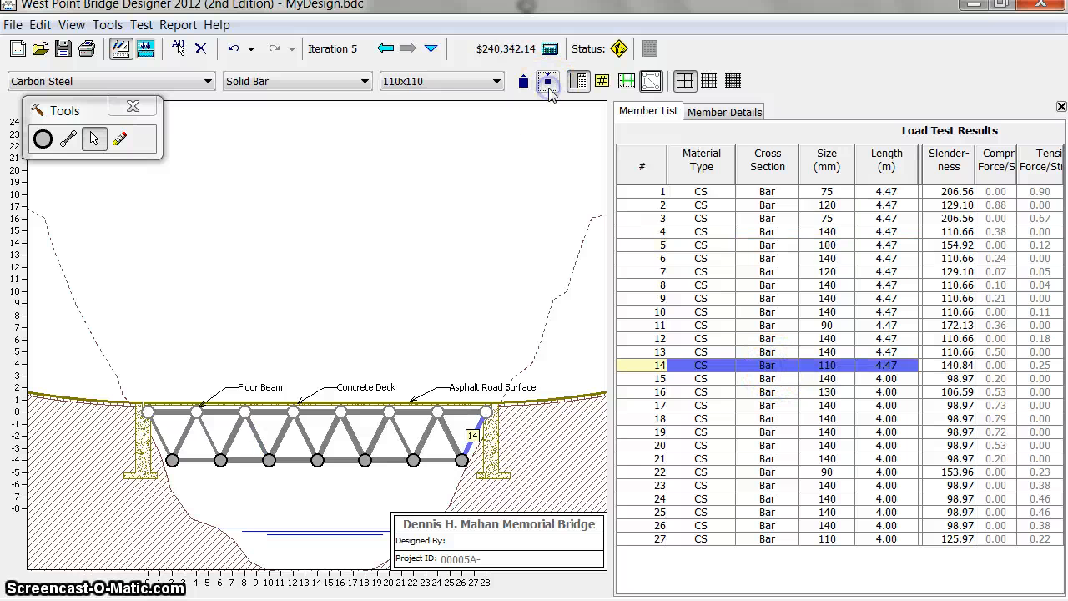
left_click(825, 459)
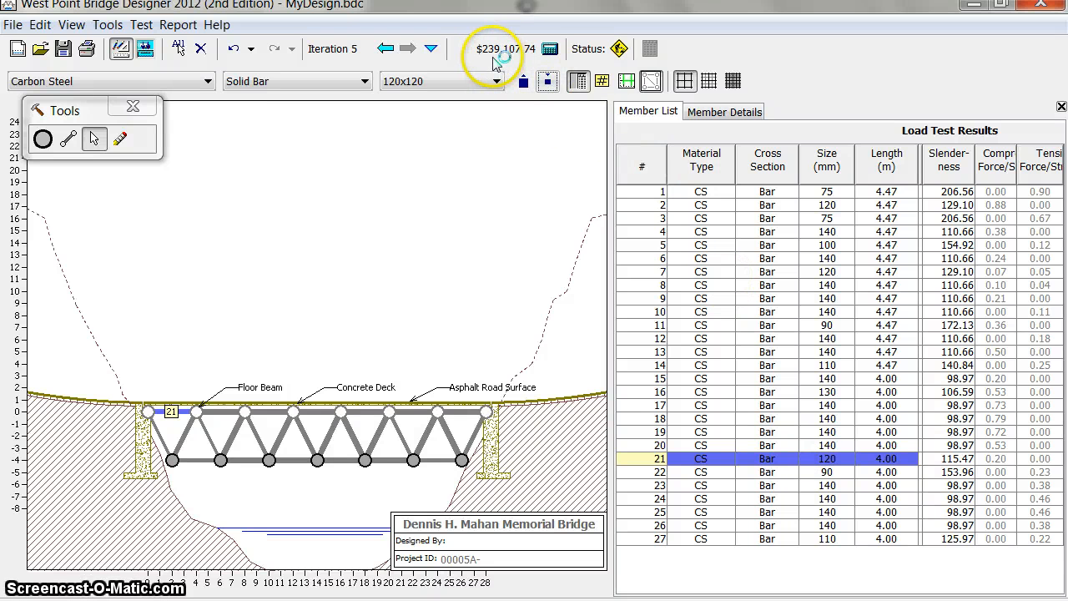
- Load-test the bridge and enlarge the failing diagonal member 11 to 100x100 mm
left_click(144, 50)
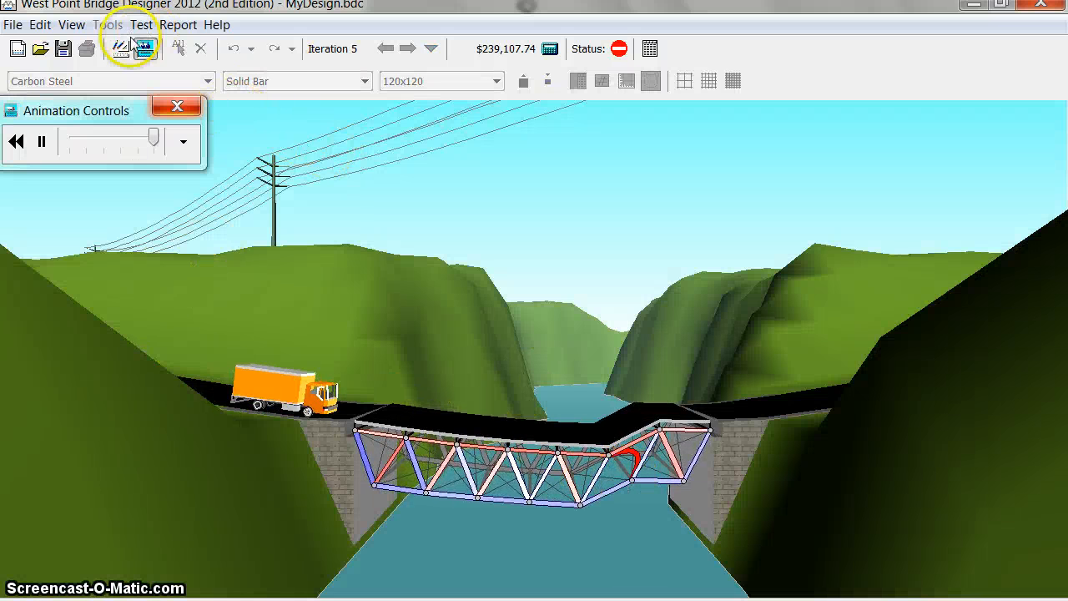
left_click(121, 50)
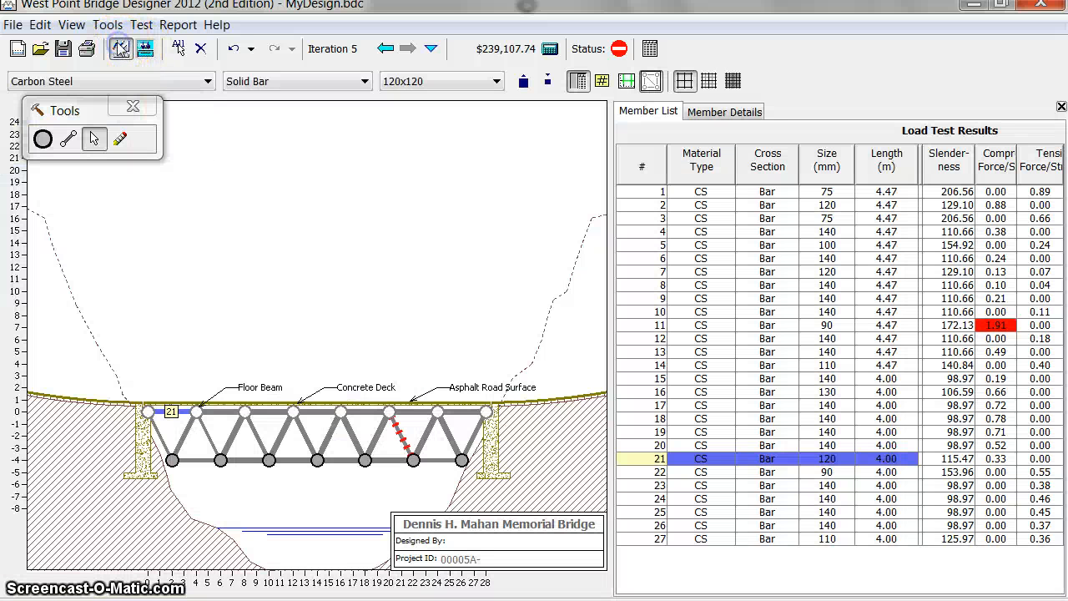
left_click(814, 326)
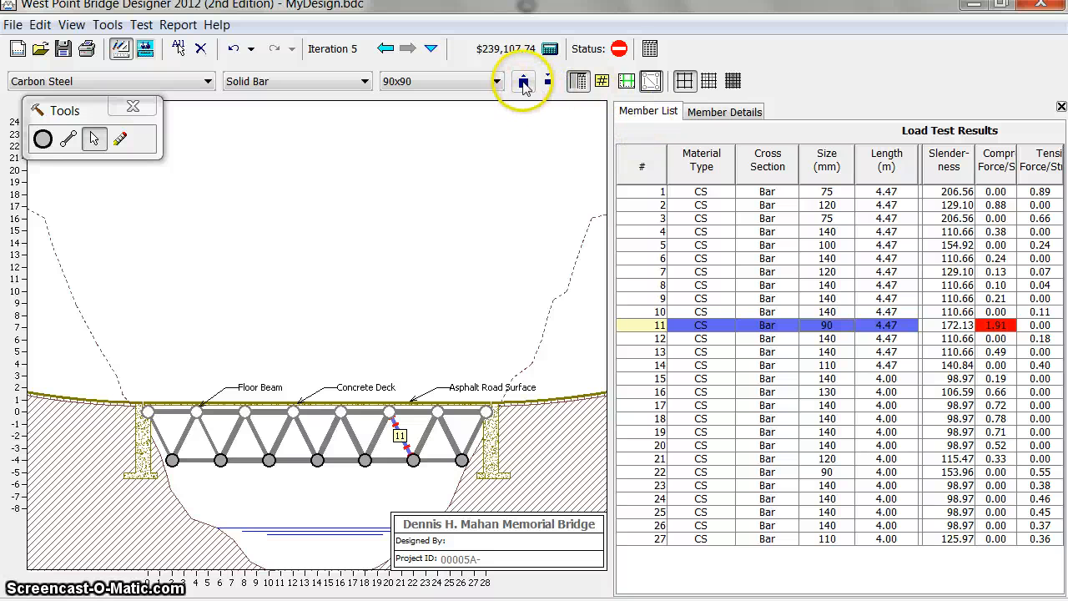
left_click(523, 82)
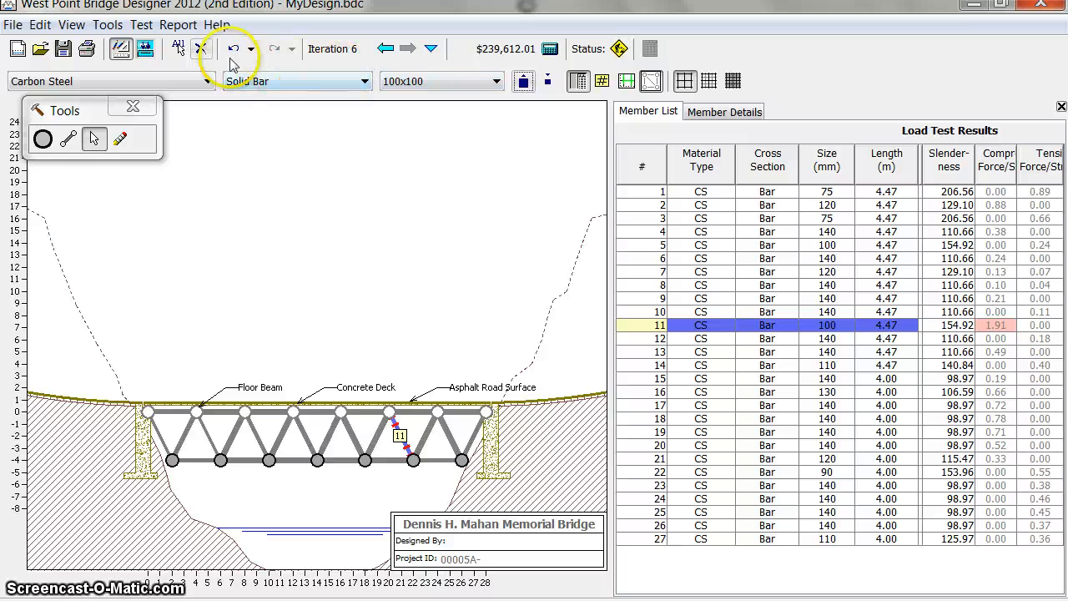
- Run the load test with the enlarged member 11 and return to the drawing board
left_click(145, 49)
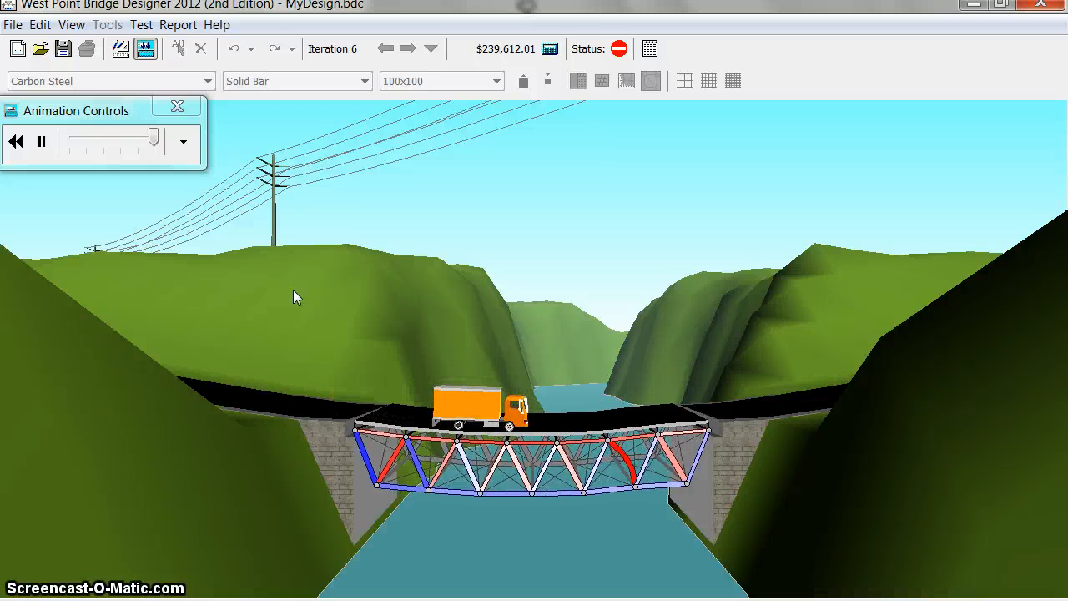
left_click(102, 155)
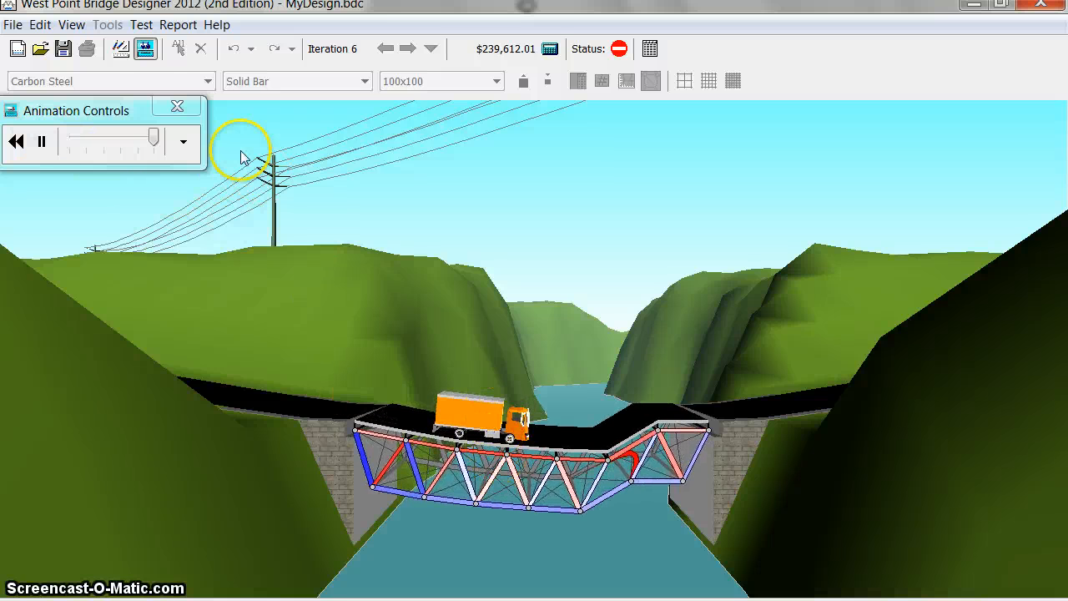
left_click(127, 53)
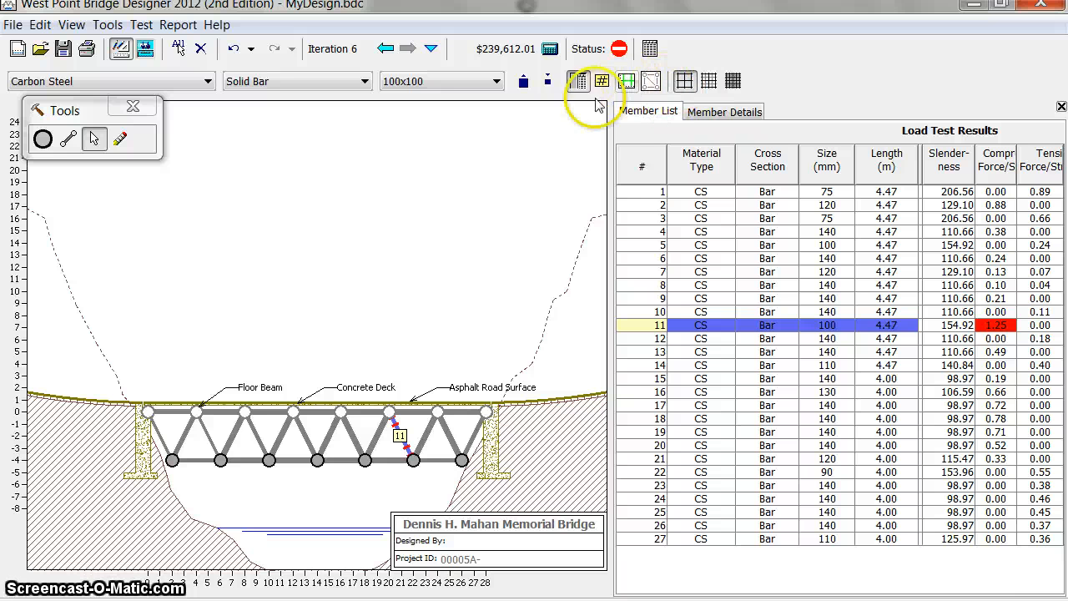
- Review the detailed load test results and the cost calculations report, closing each one
left_click(650, 50)
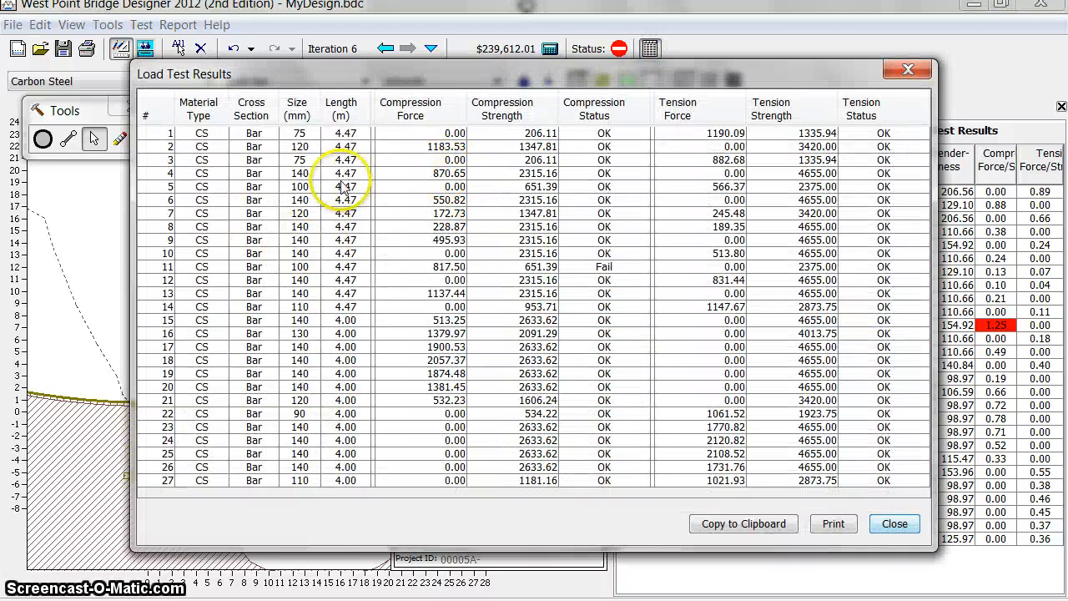
left_click(907, 68)
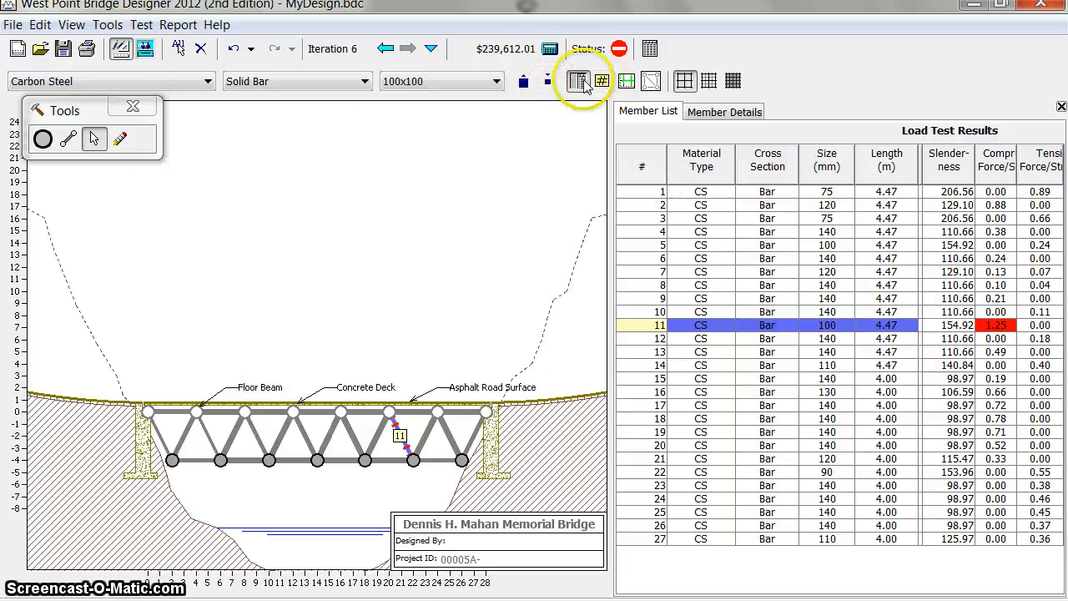
left_click(550, 50)
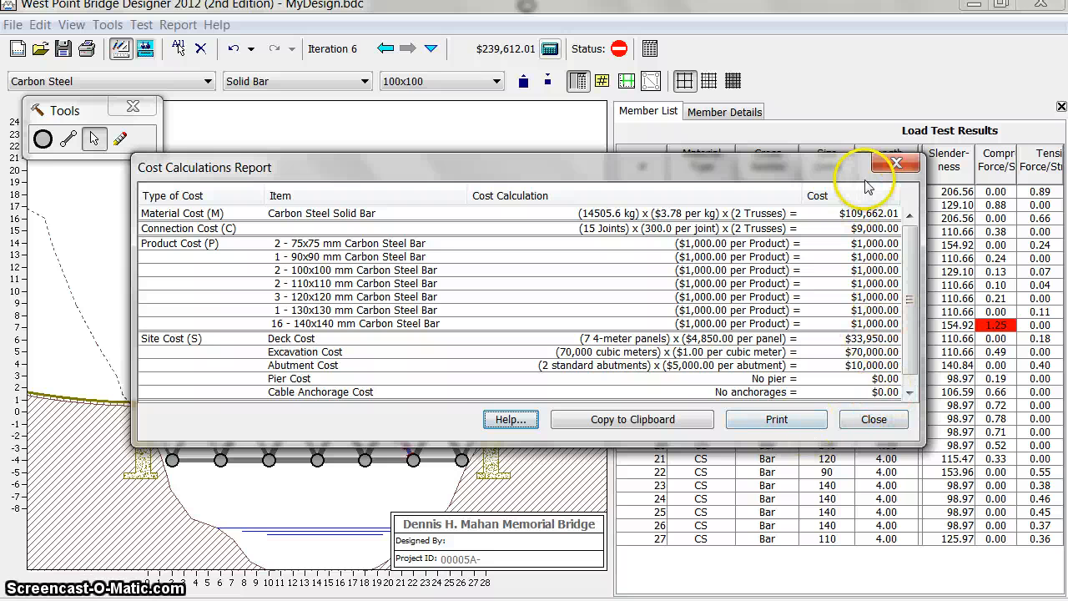
left_click(895, 163)
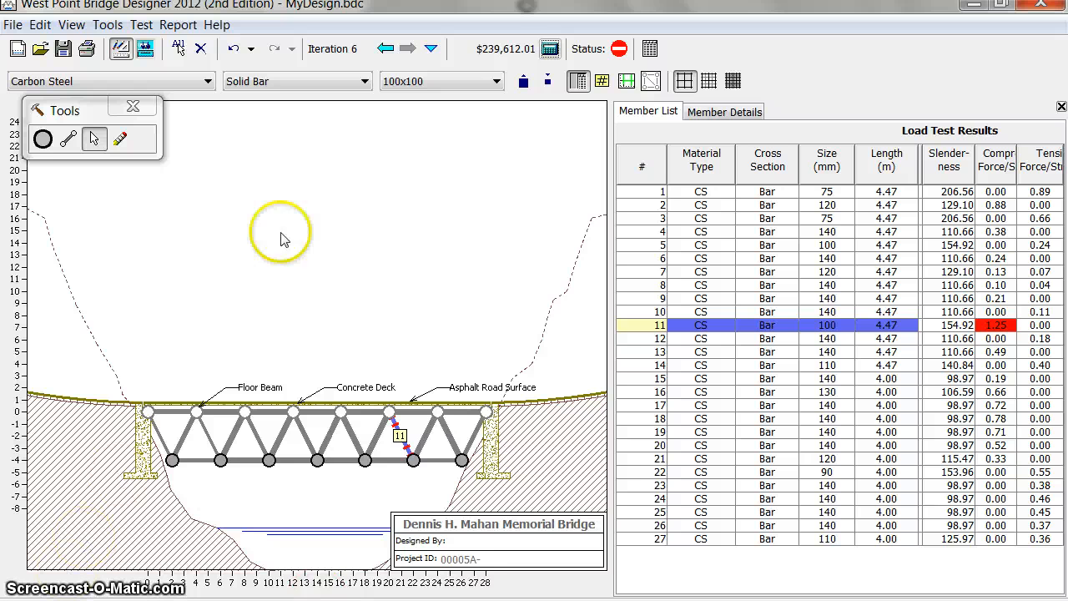
- Try member 11 as a hollow tube in a load test, and restore its cross section to solid bar
left_click(269, 84)
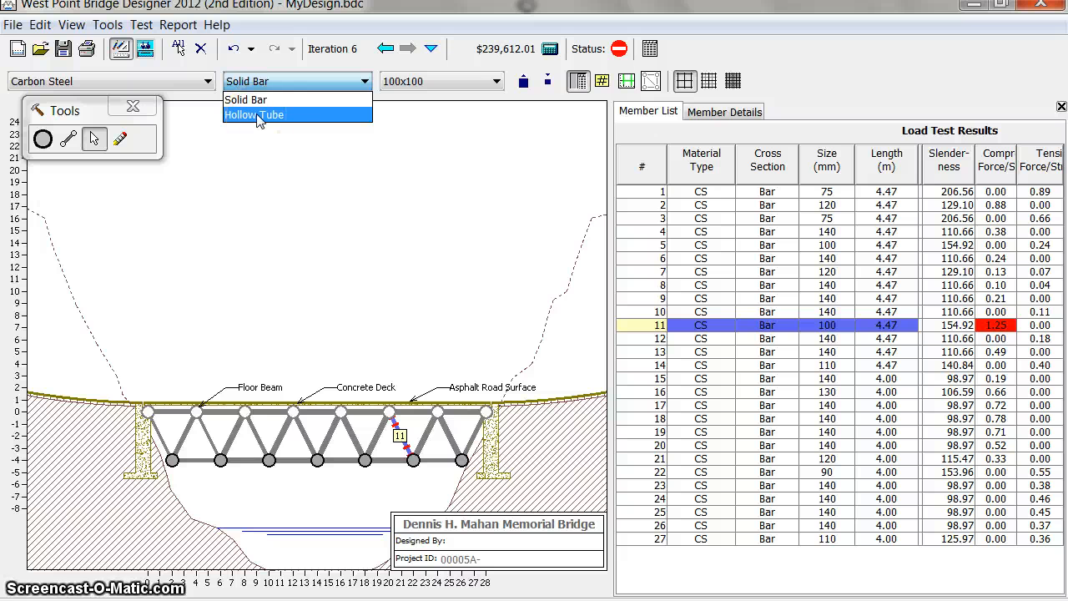
left_click(259, 115)
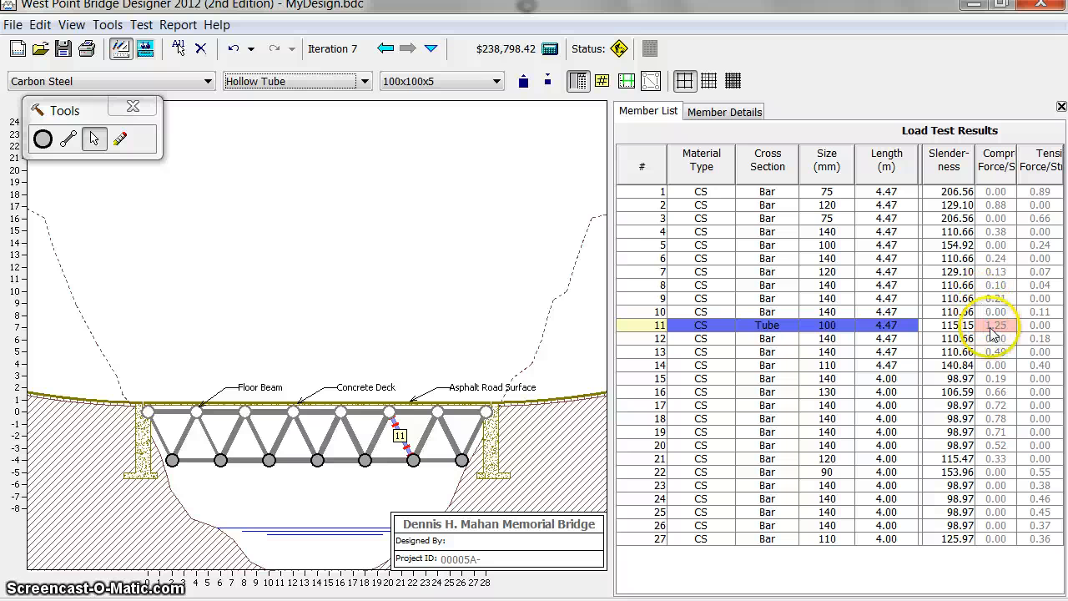
left_click(146, 51)
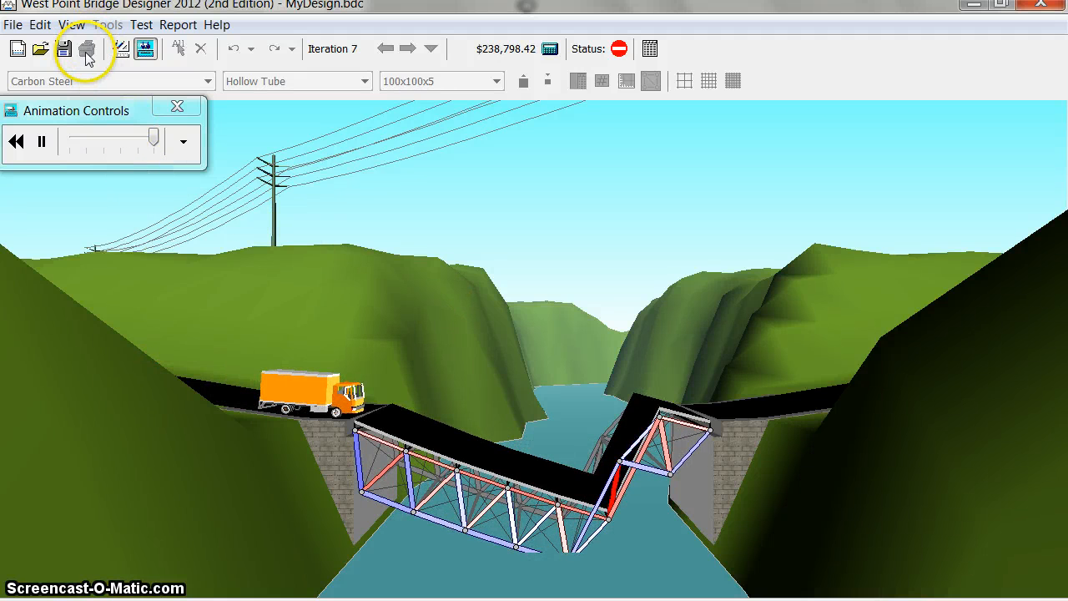
left_click(121, 49)
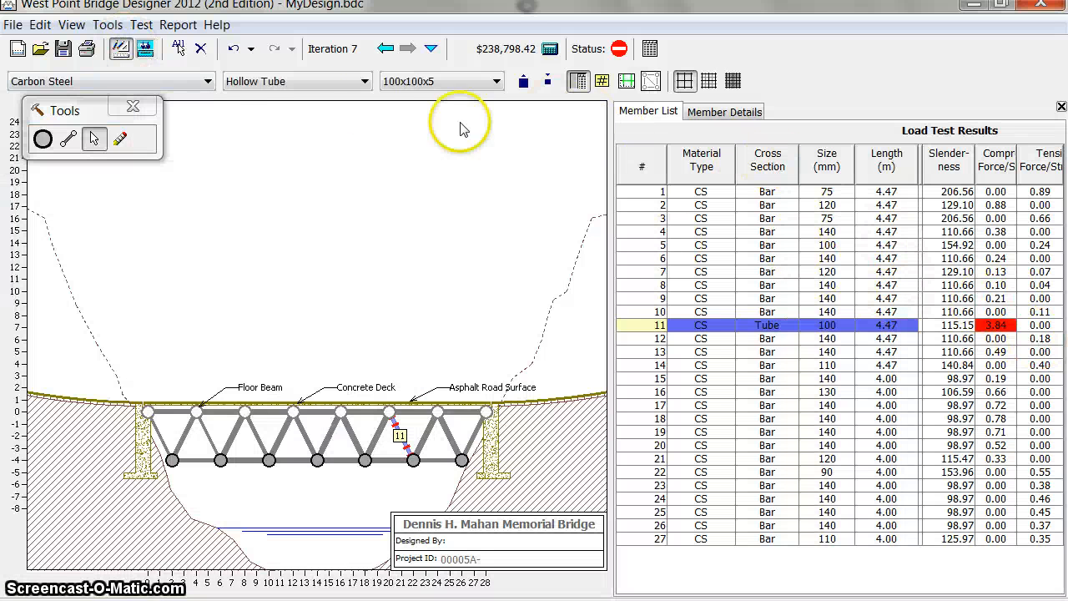
left_click(288, 83)
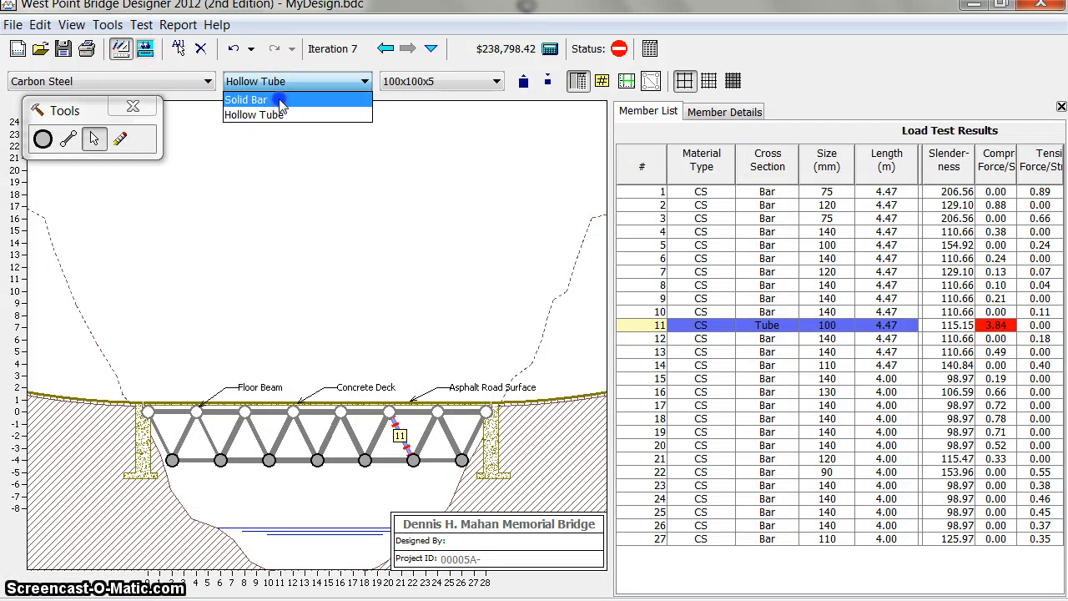
left_click(281, 100)
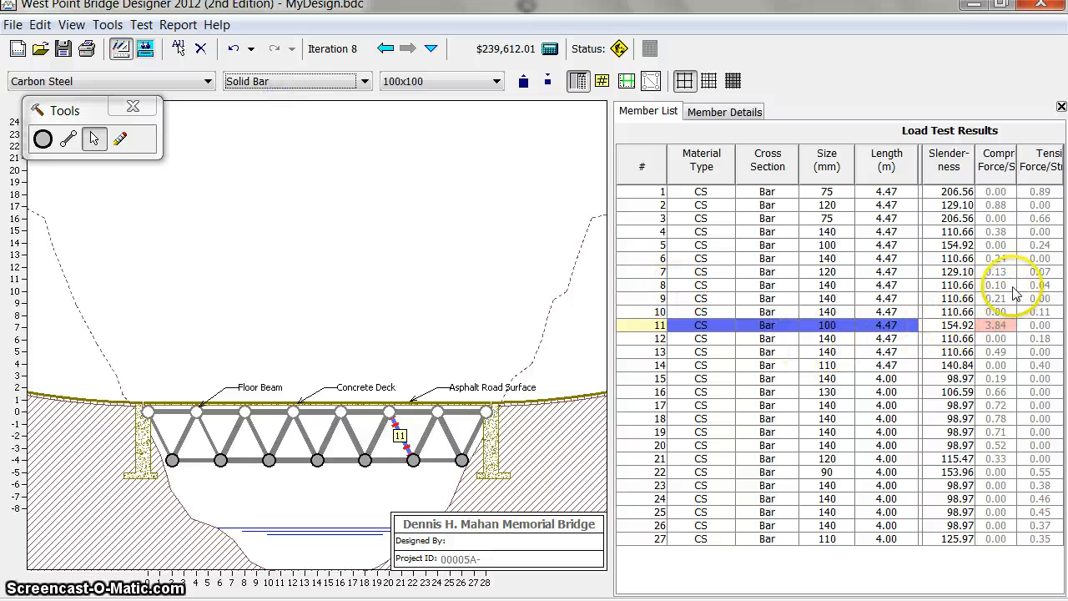
- Change diagonal member 3 to a hollow tube, load-test the bridge and return to the drawing board
left_click(1040, 219)
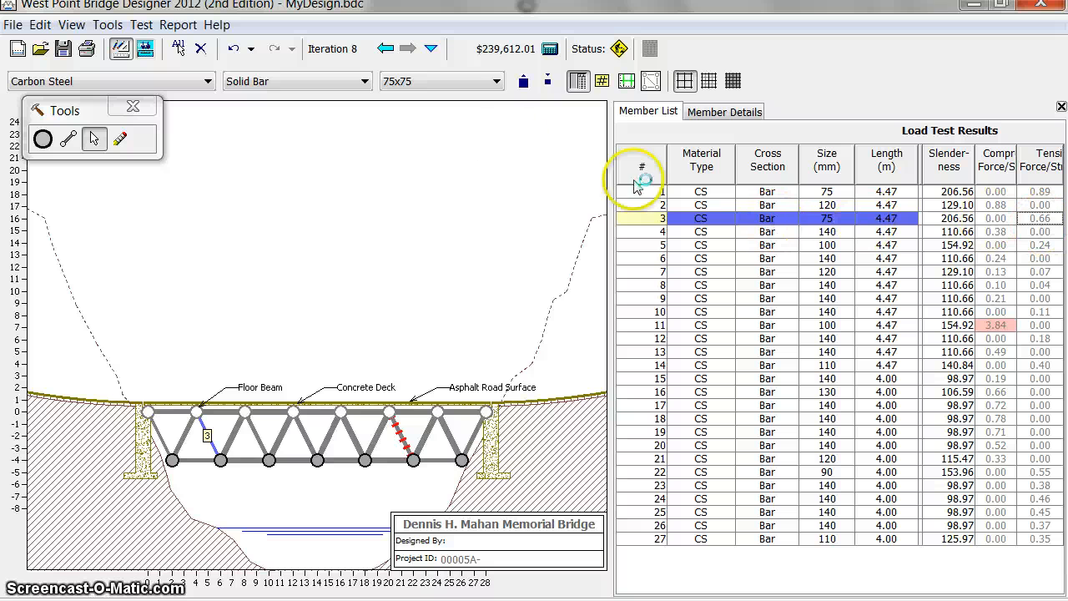
left_click(279, 81)
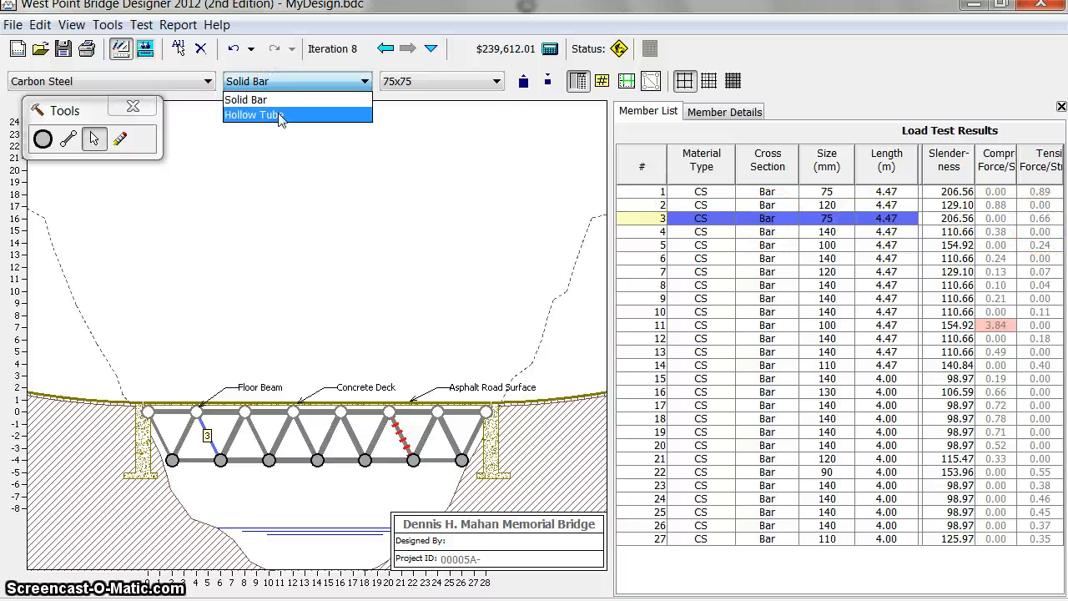
left_click(279, 116)
left_click(145, 48)
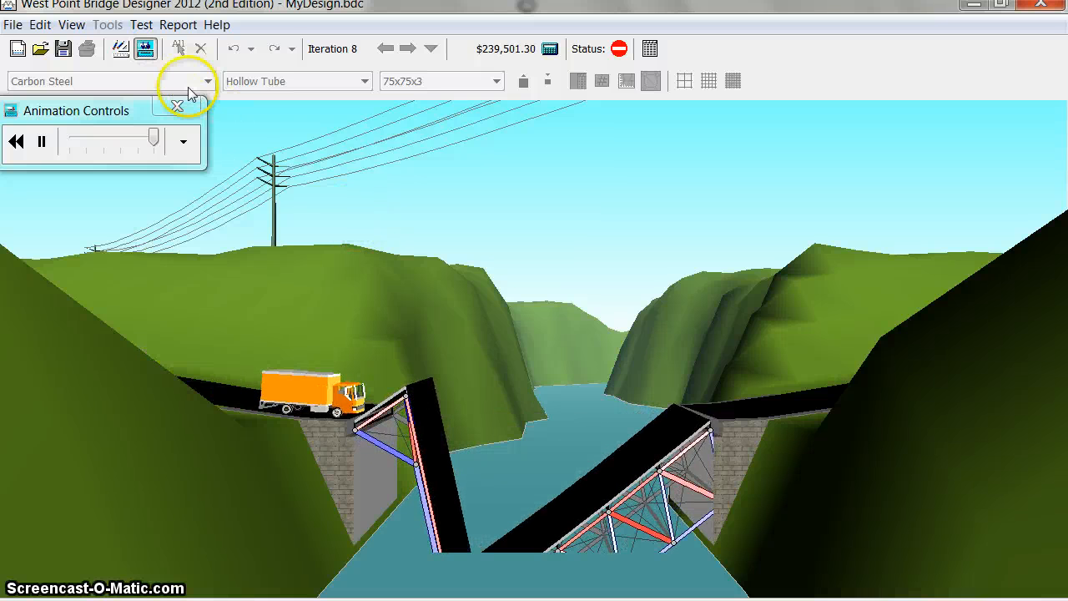
left_click(122, 49)
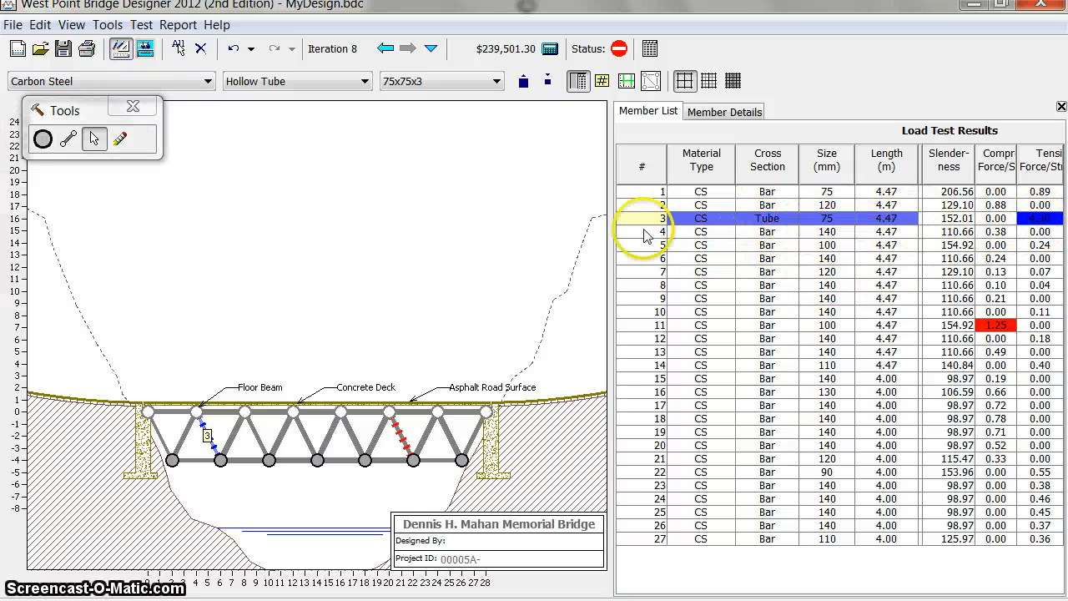
- Set member 3 to High-Strength Low-Alloy Steel at 100x100x5 mm and run the load test
left_click(139, 81)
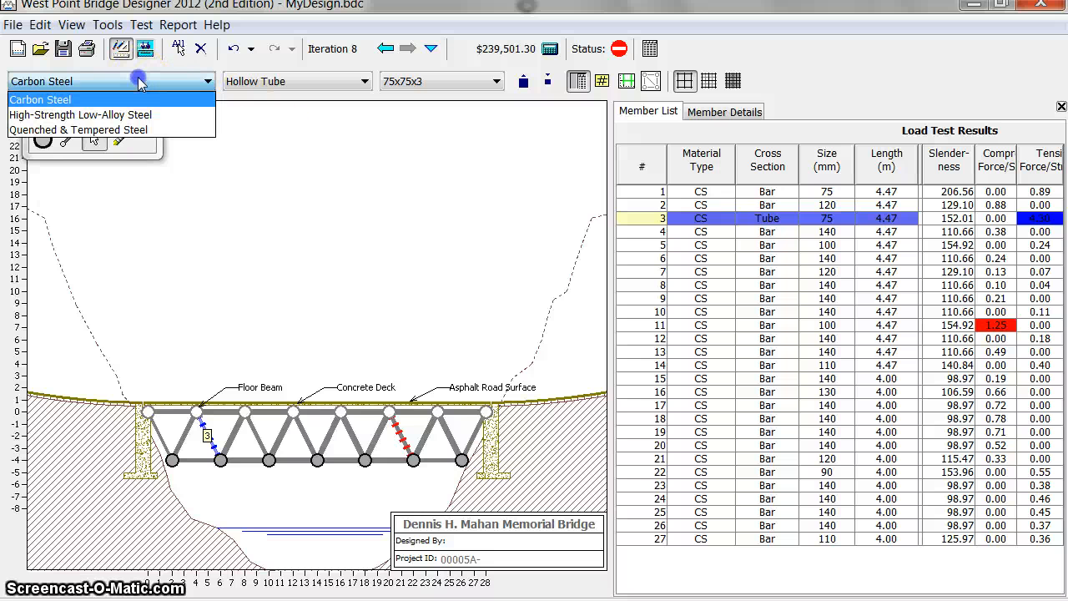
left_click(108, 115)
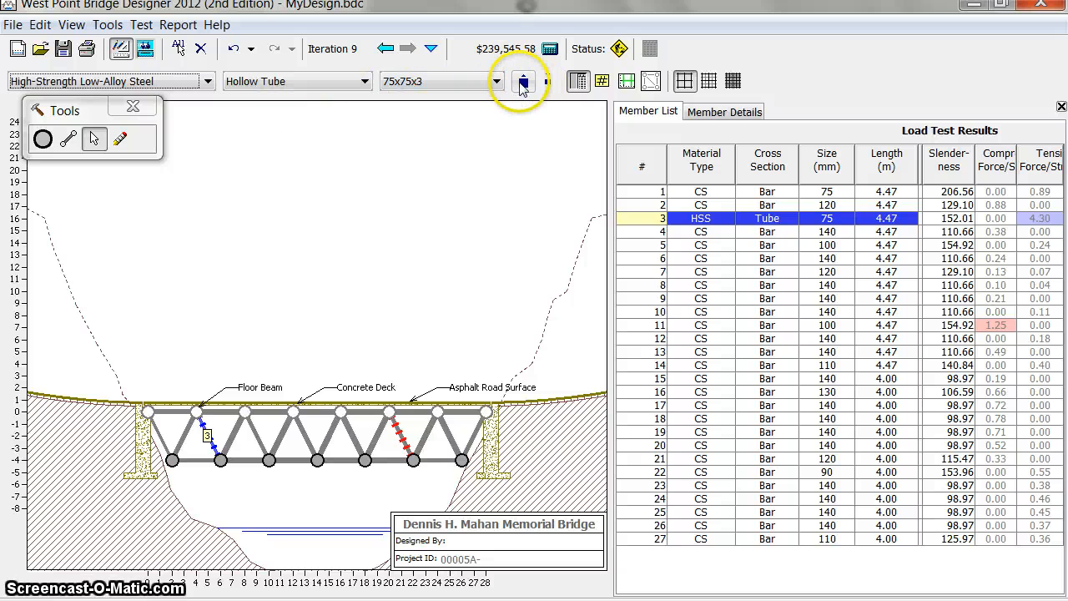
left_click(523, 82)
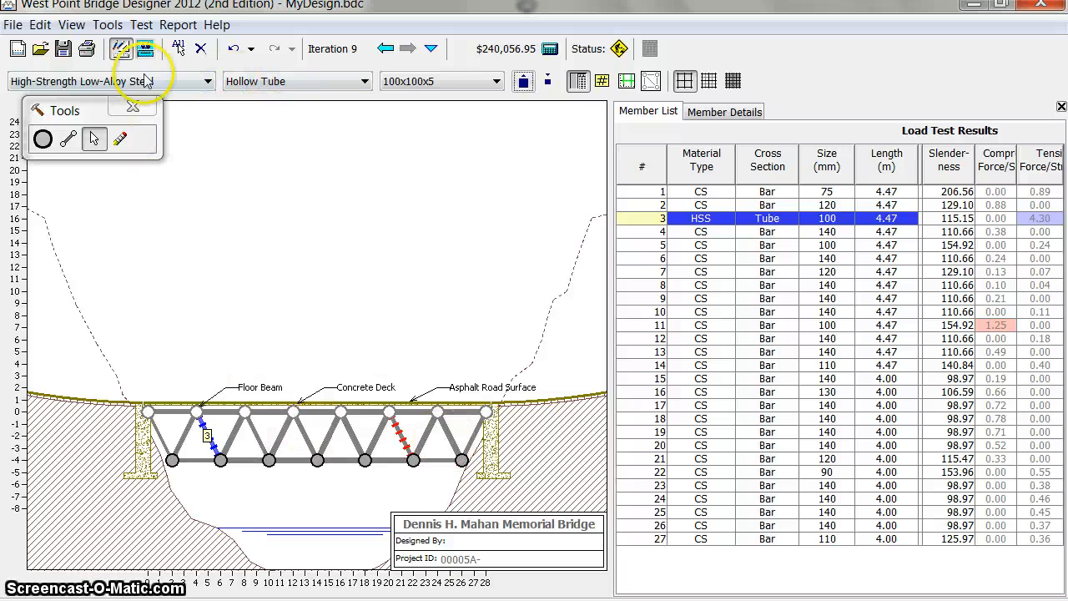
left_click(144, 49)
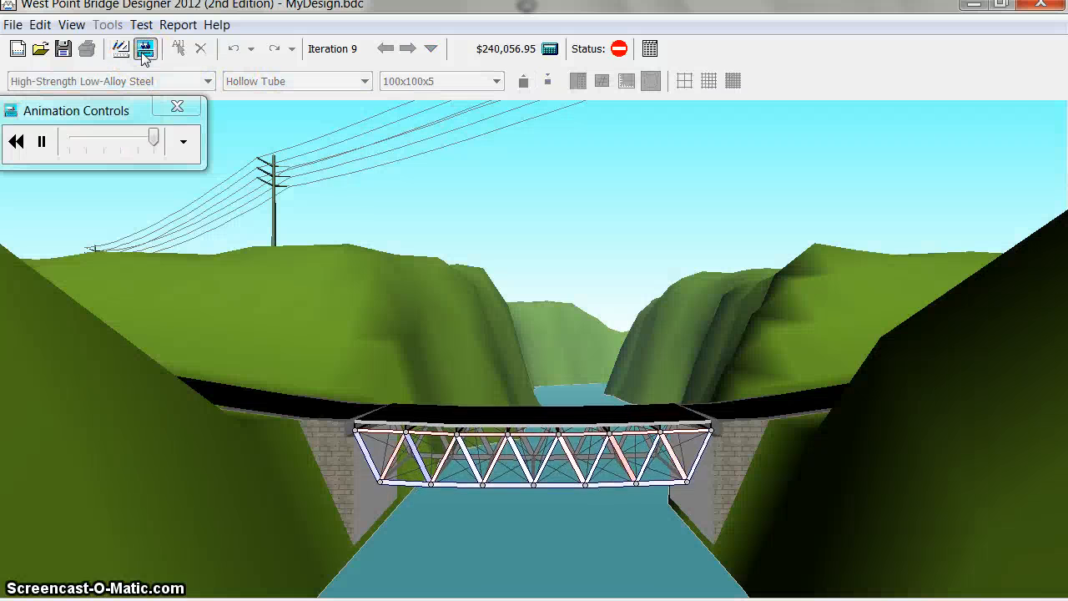